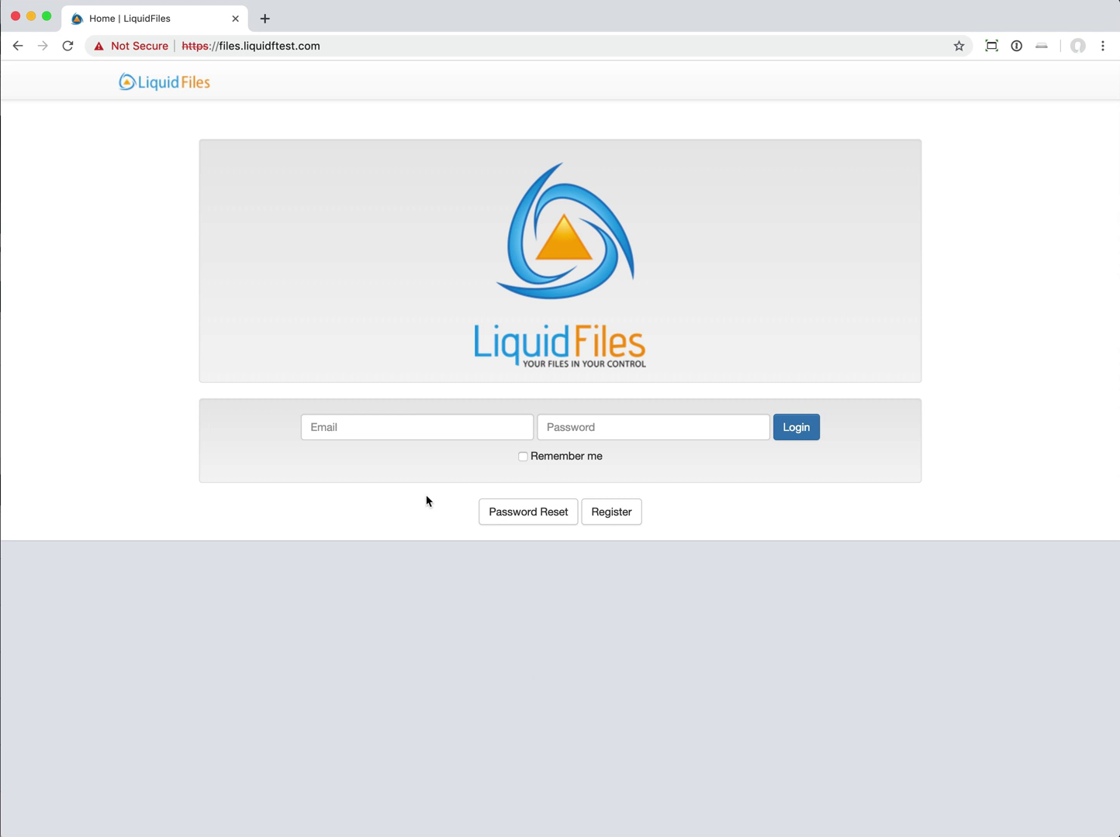
- Sign in with the administrator e-mail and password to reach a blank new message form
{"action": "left_click", "coordinate": [400, 425]}
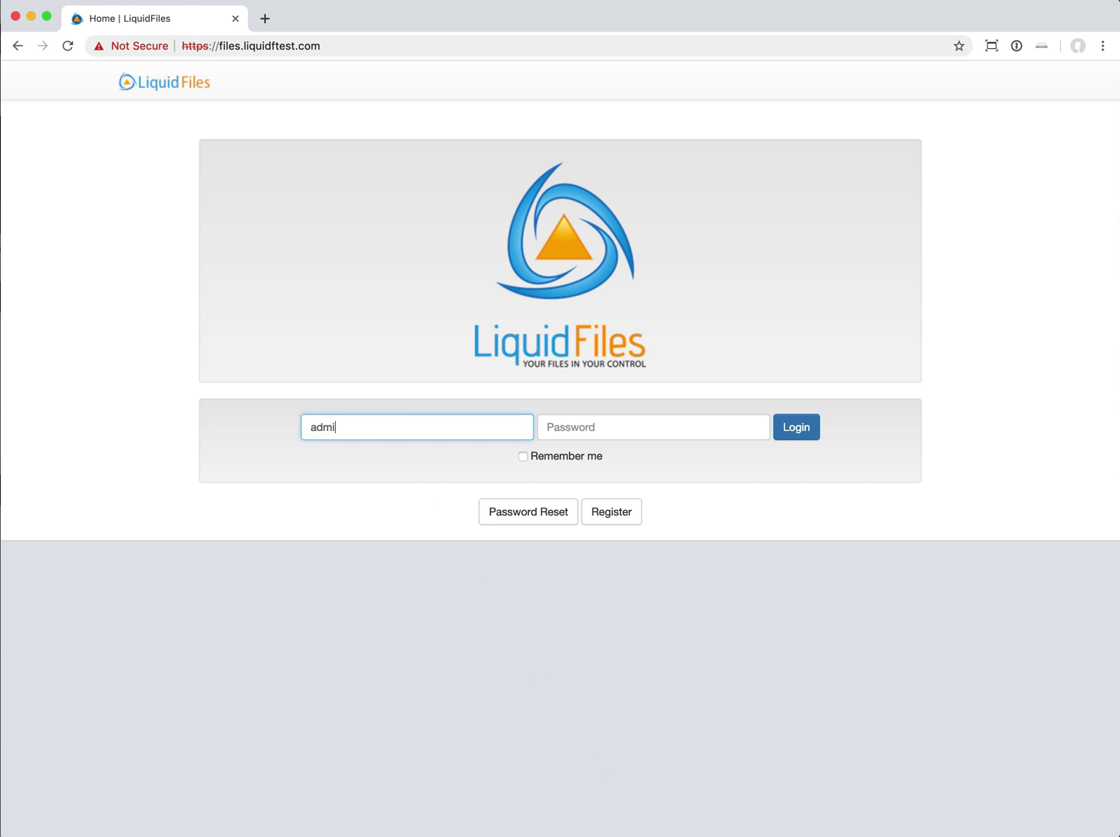
{"action": "key", "text": "Tab"}
{"action": "type", "text": "••••••••"}
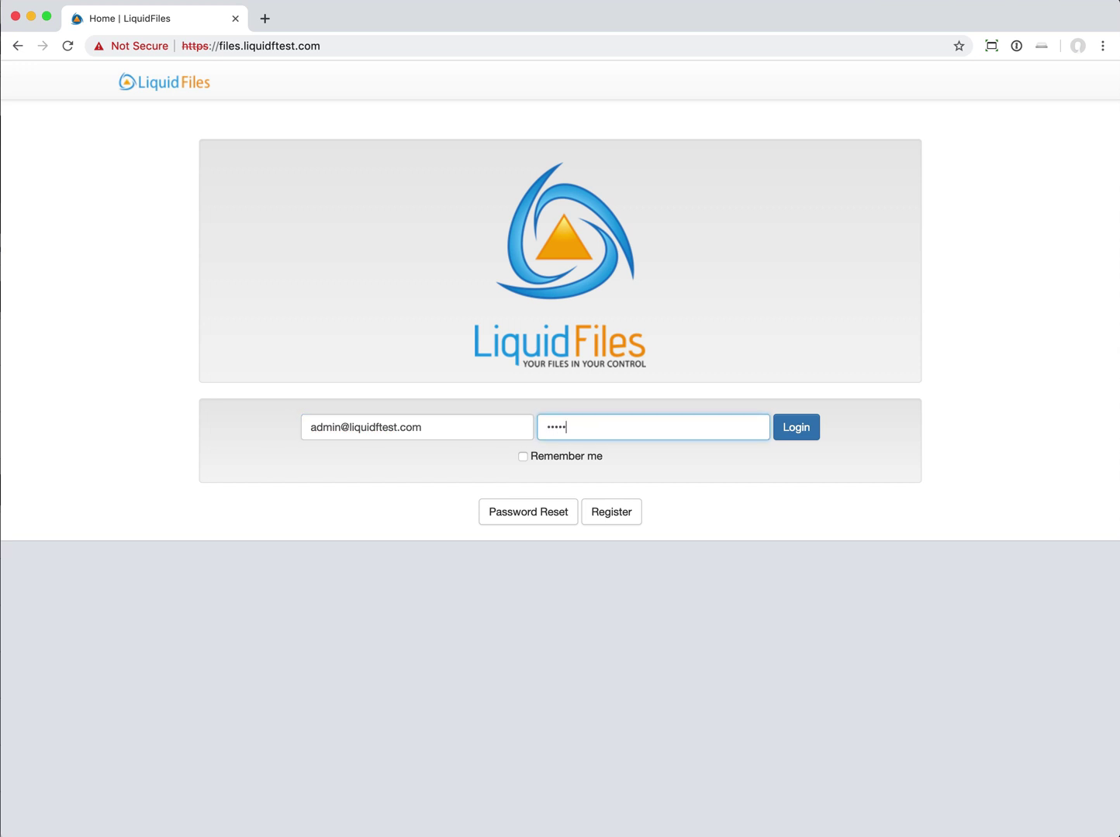
{"action": "key", "text": "Return"}
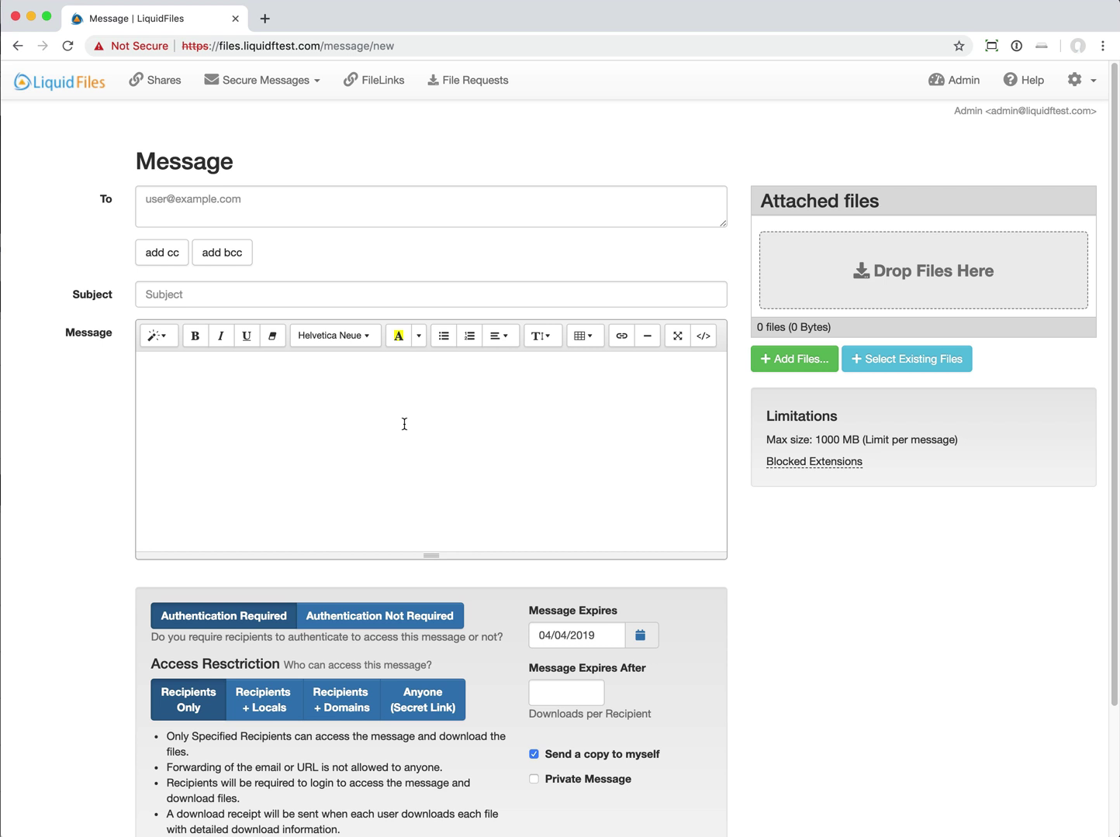
{"action": "left_click", "coordinate": [275, 89]}
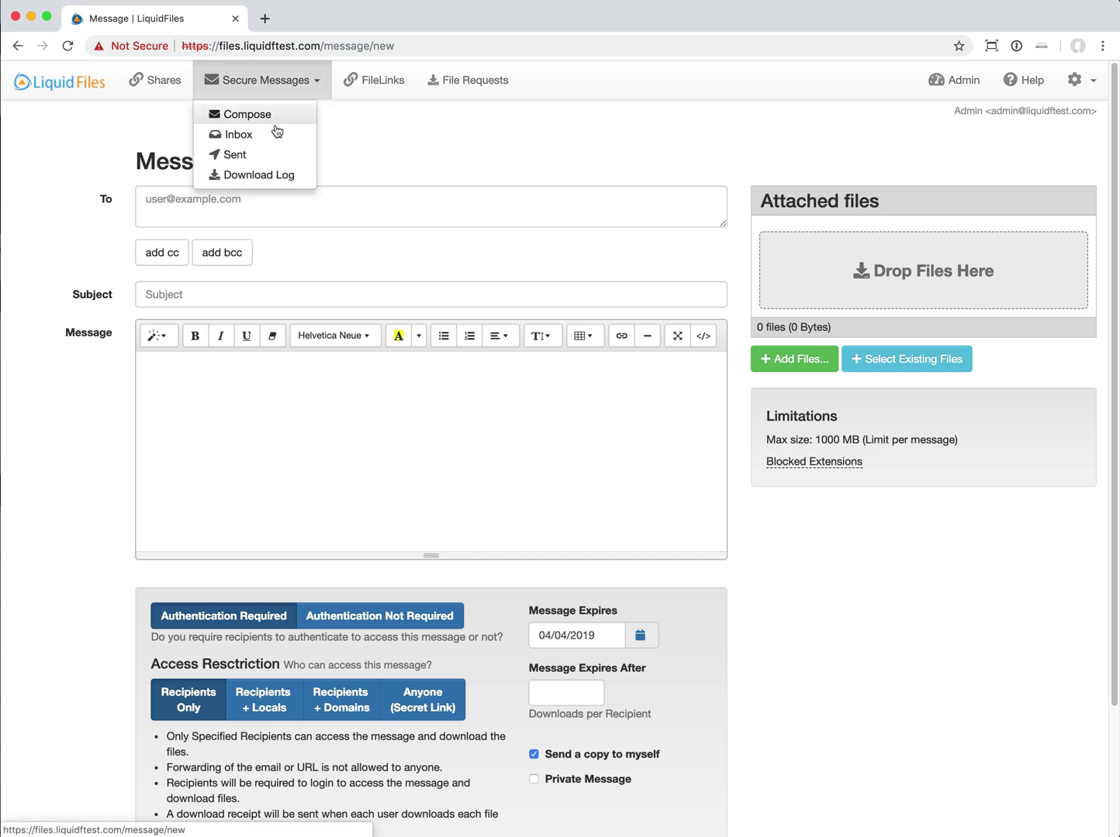
{"action": "left_click", "coordinate": [273, 161]}
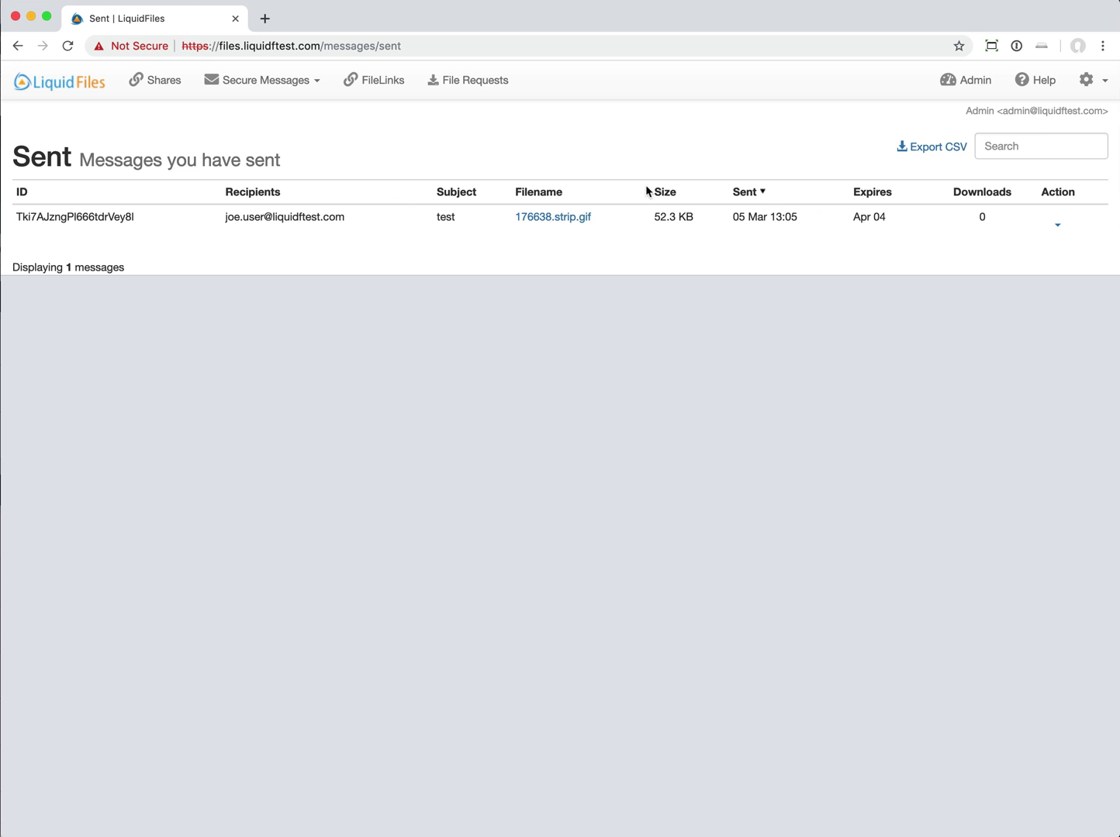
{"action": "left_click", "coordinate": [301, 82]}
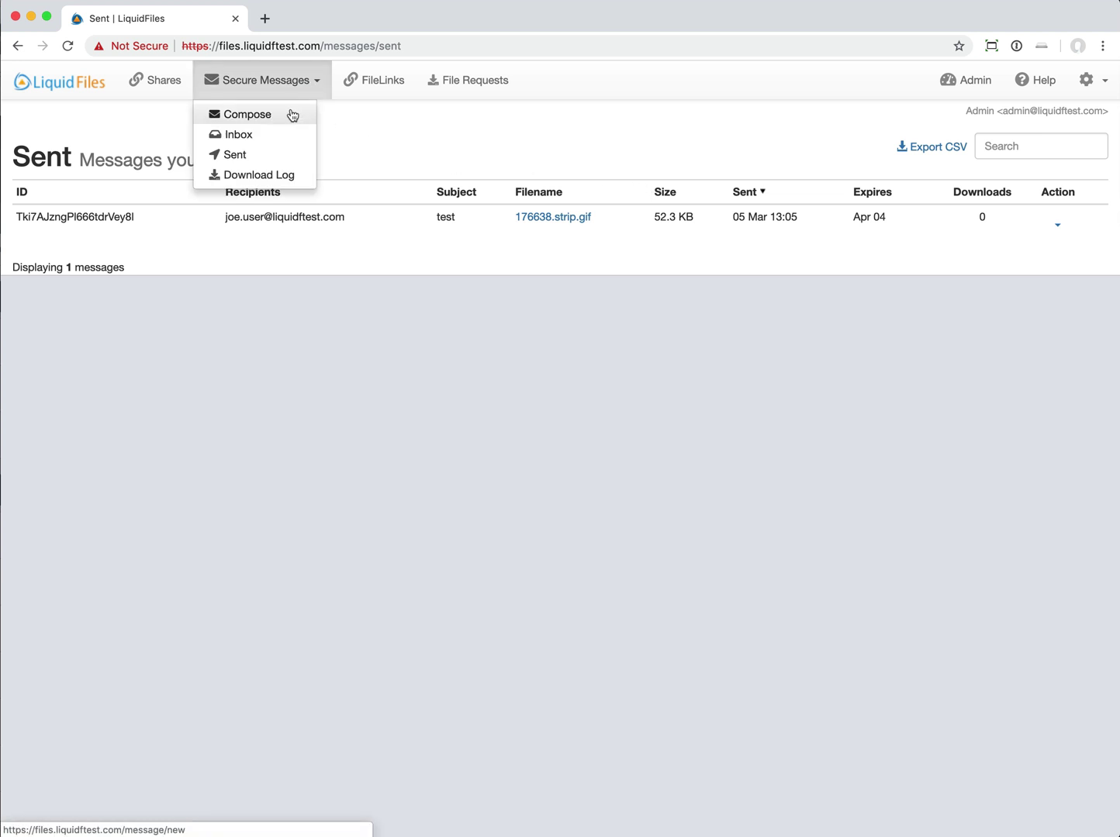
{"action": "left_click", "coordinate": [292, 115]}
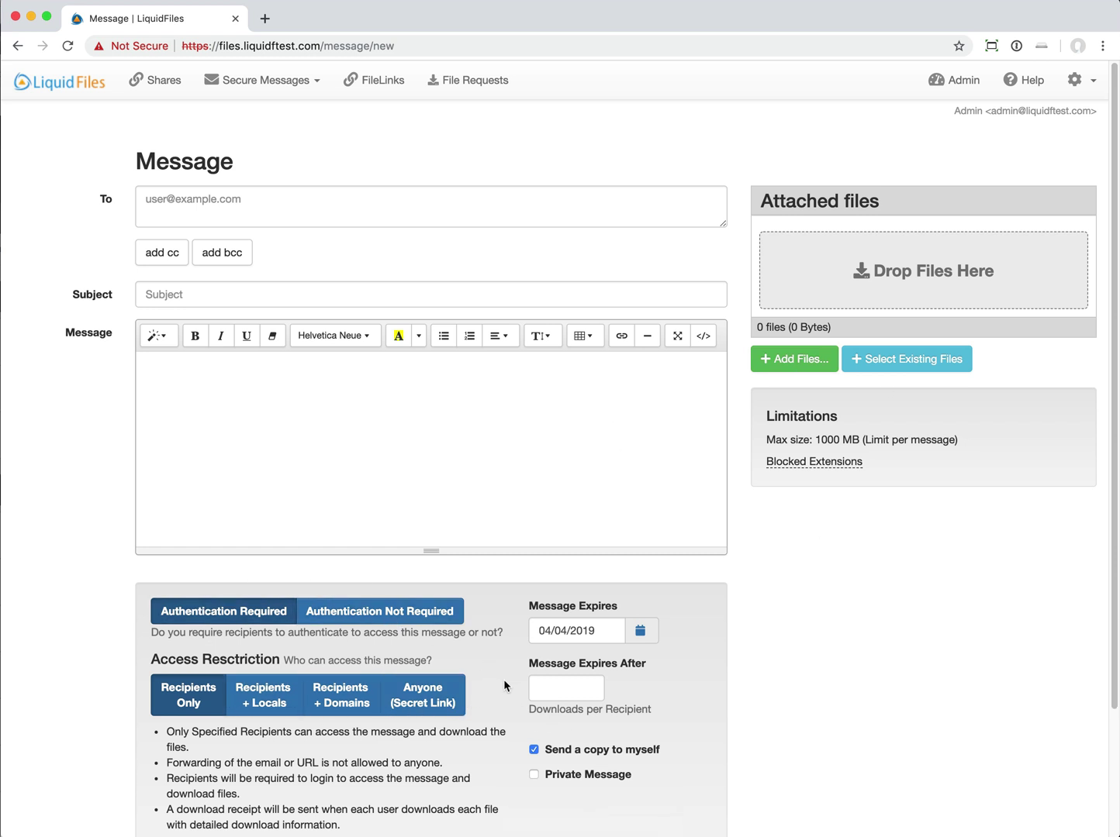
- Drag 18 files of about 10 KB each (176 KB total) onto the message and let them process
{"action": "scroll", "coordinate": [526, 670], "scroll_direction": "down", "scroll_amount": 3}
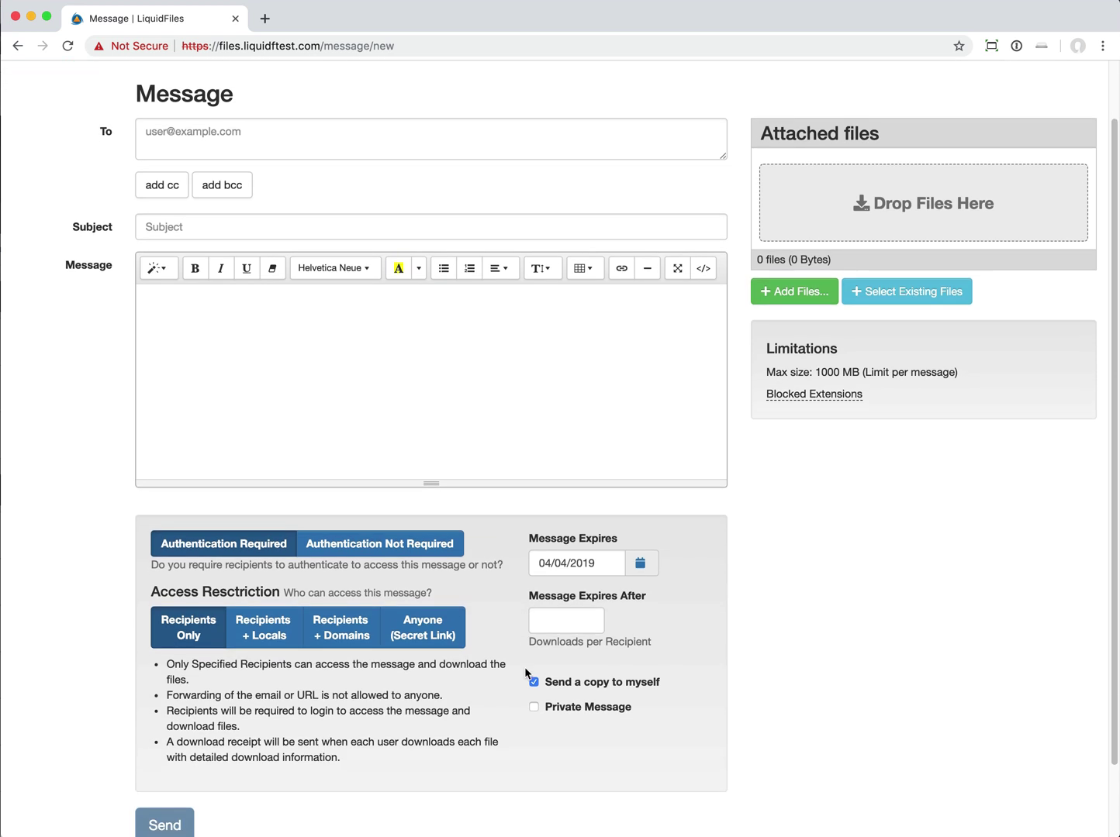
{"action": "scroll", "coordinate": [524, 673], "scroll_direction": "up", "scroll_amount": 3}
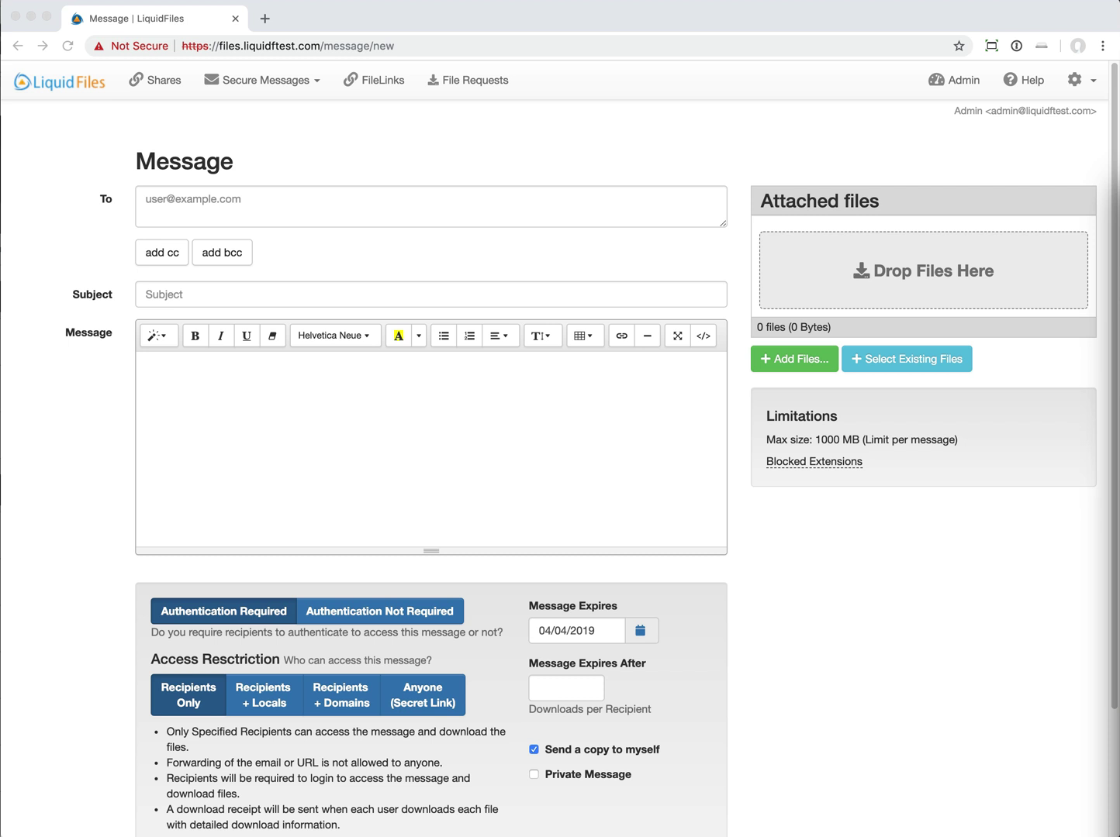
{"action": "left_click_drag", "start_coordinate": [1003, 376], "coordinate": [888, 330]}
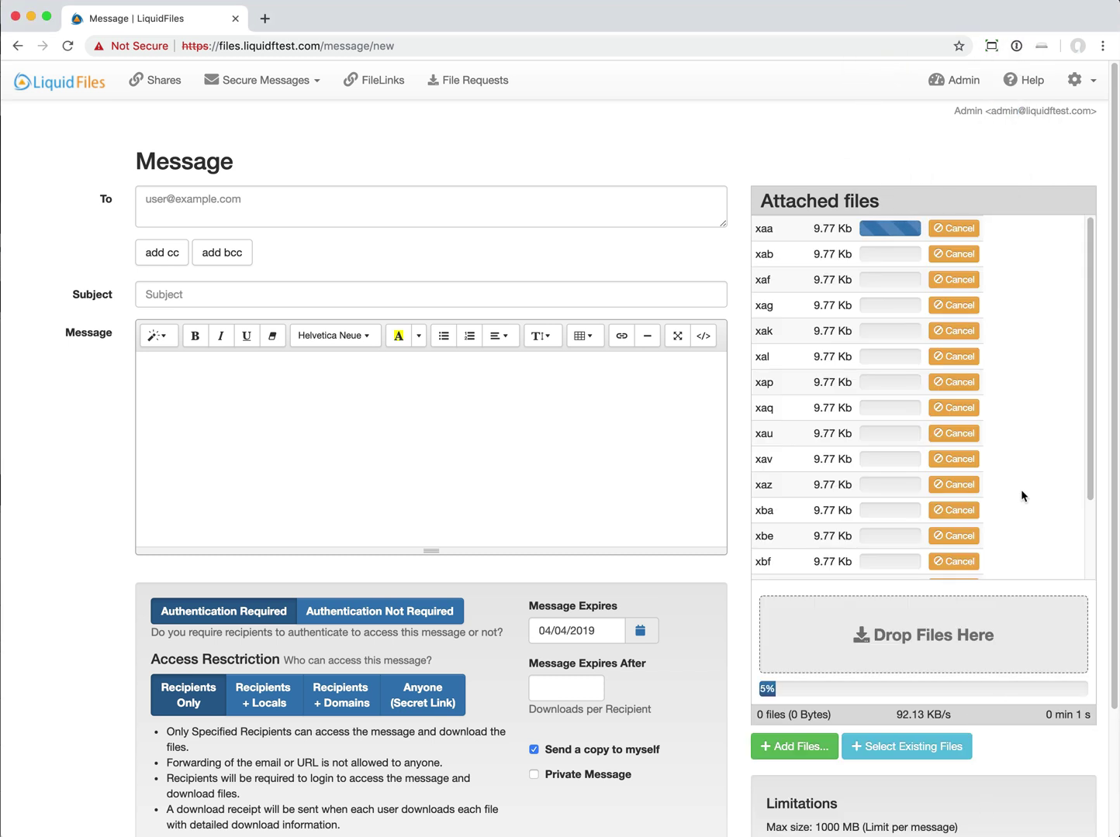
{"action": "scroll", "coordinate": [1032, 452], "scroll_direction": "down", "scroll_amount": 3}
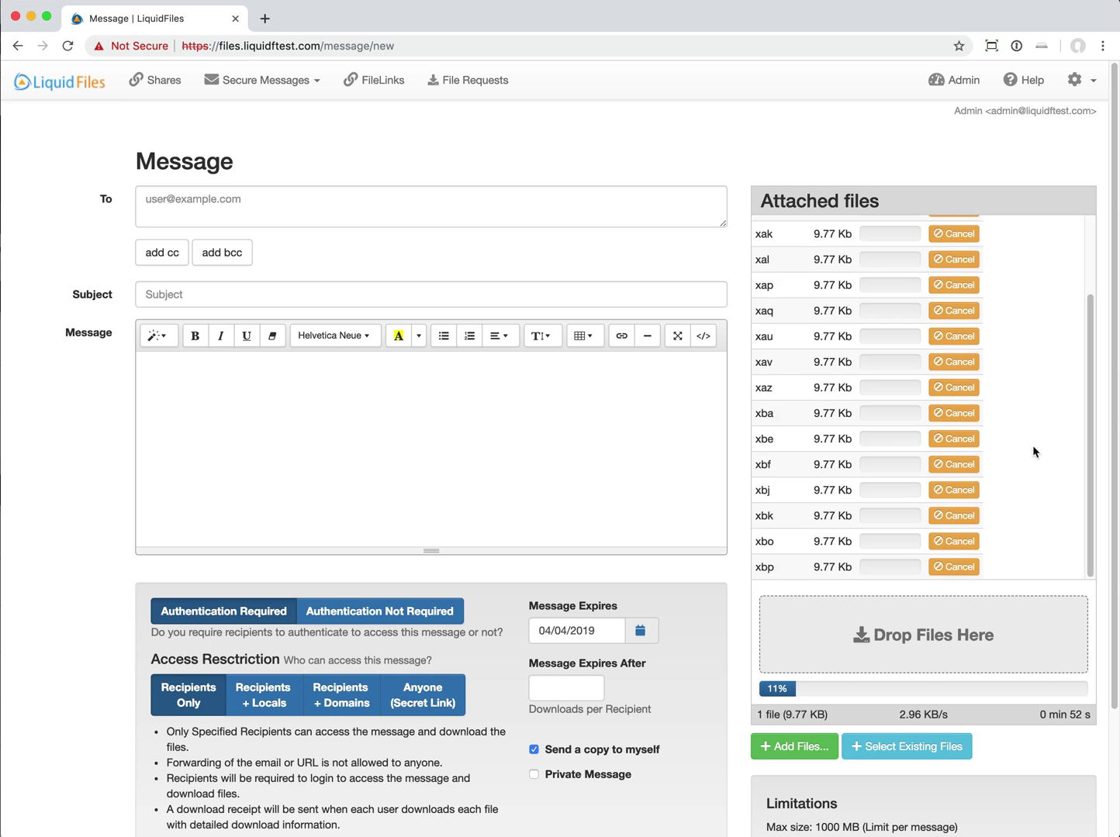
{"action": "scroll", "coordinate": [1032, 445], "scroll_direction": "down", "scroll_amount": 5}
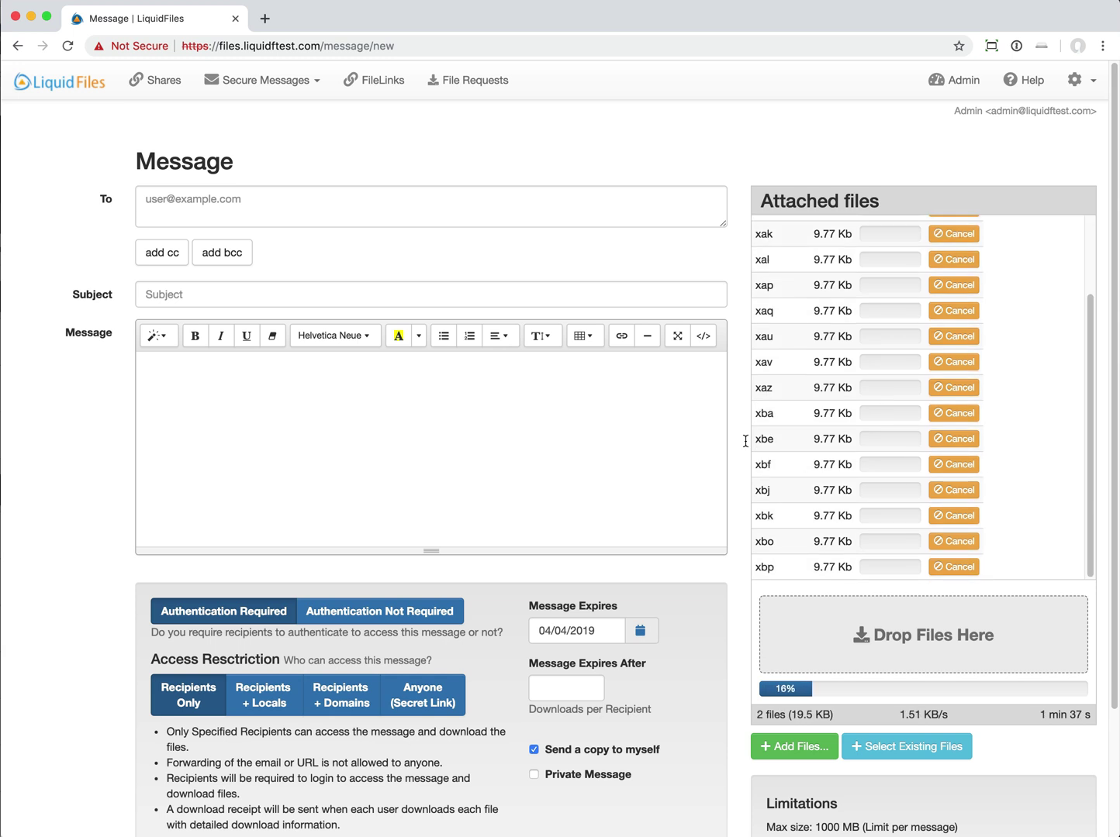
{"action": "scroll", "coordinate": [745, 441], "scroll_direction": "down", "scroll_amount": 3}
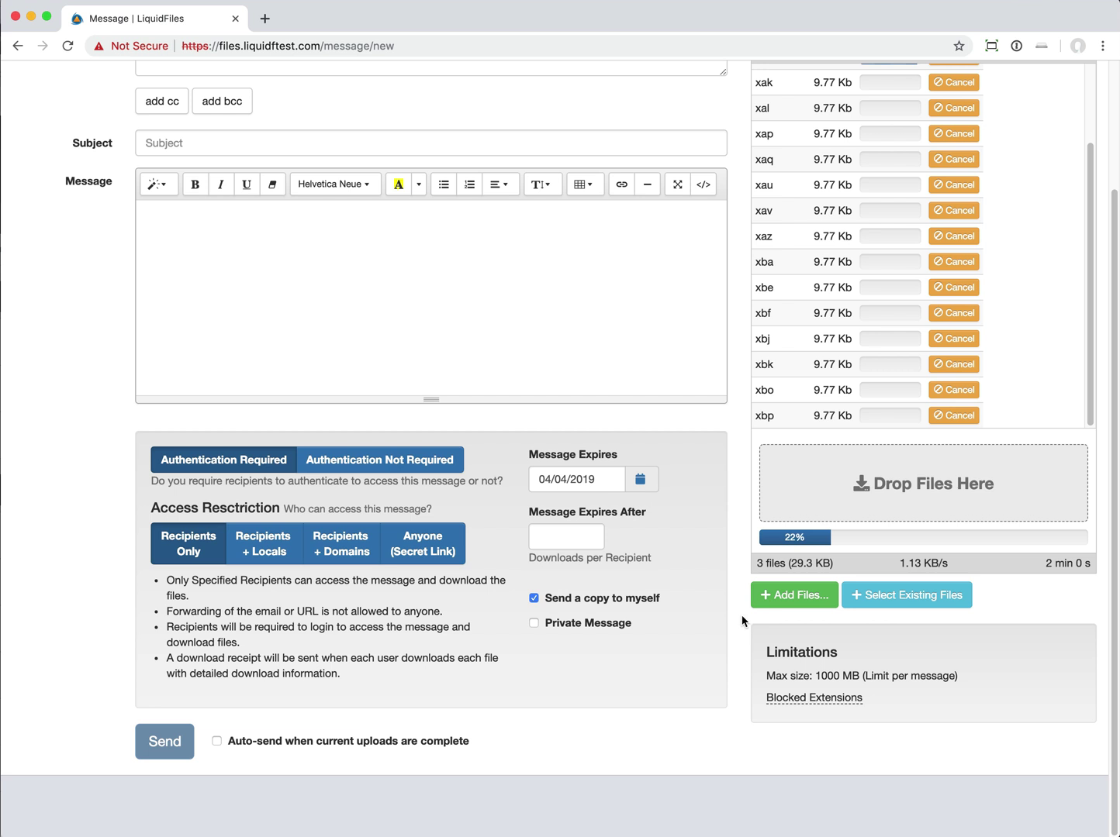
{"action": "scroll", "coordinate": [741, 496], "scroll_direction": "up", "scroll_amount": 3}
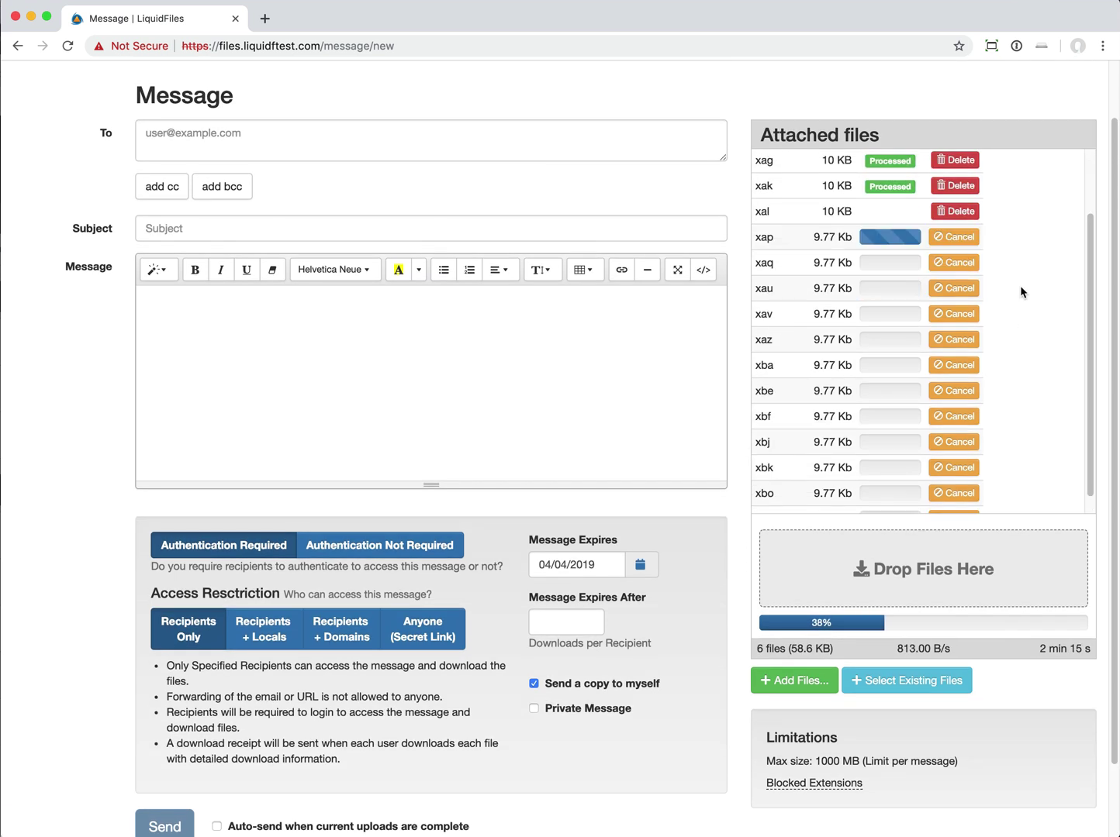
{"action": "scroll", "coordinate": [946, 341], "scroll_direction": "up", "scroll_amount": 2}
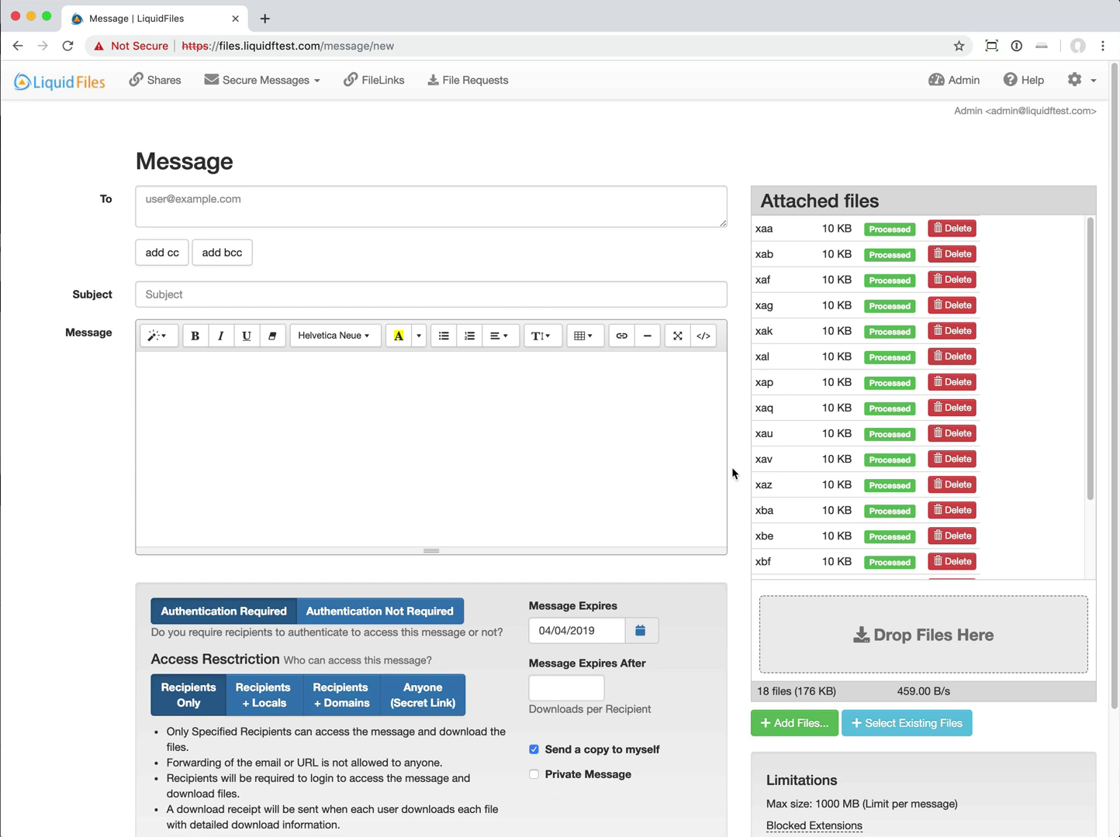
- Go to Admin > Configuration > Actionscripts, where upload_to_smb_fileshare.rb is listed
{"action": "left_click", "coordinate": [946, 83]}
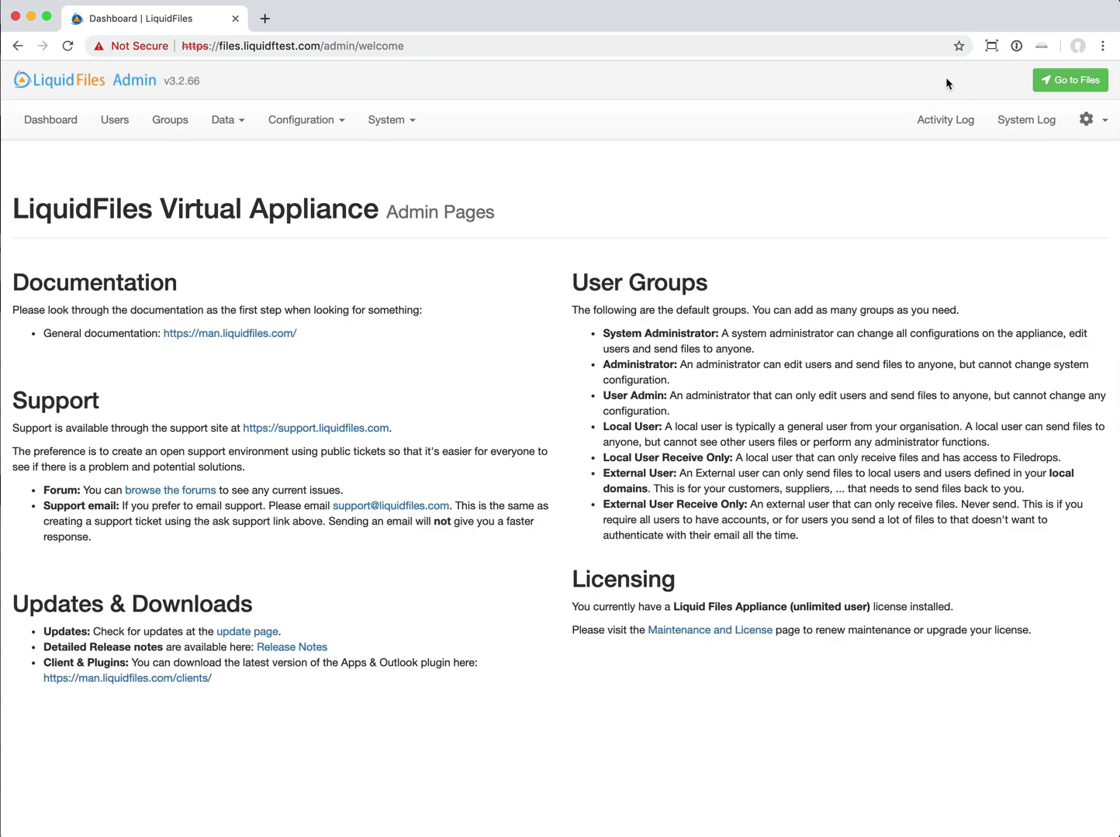
{"action": "left_click", "coordinate": [301, 119]}
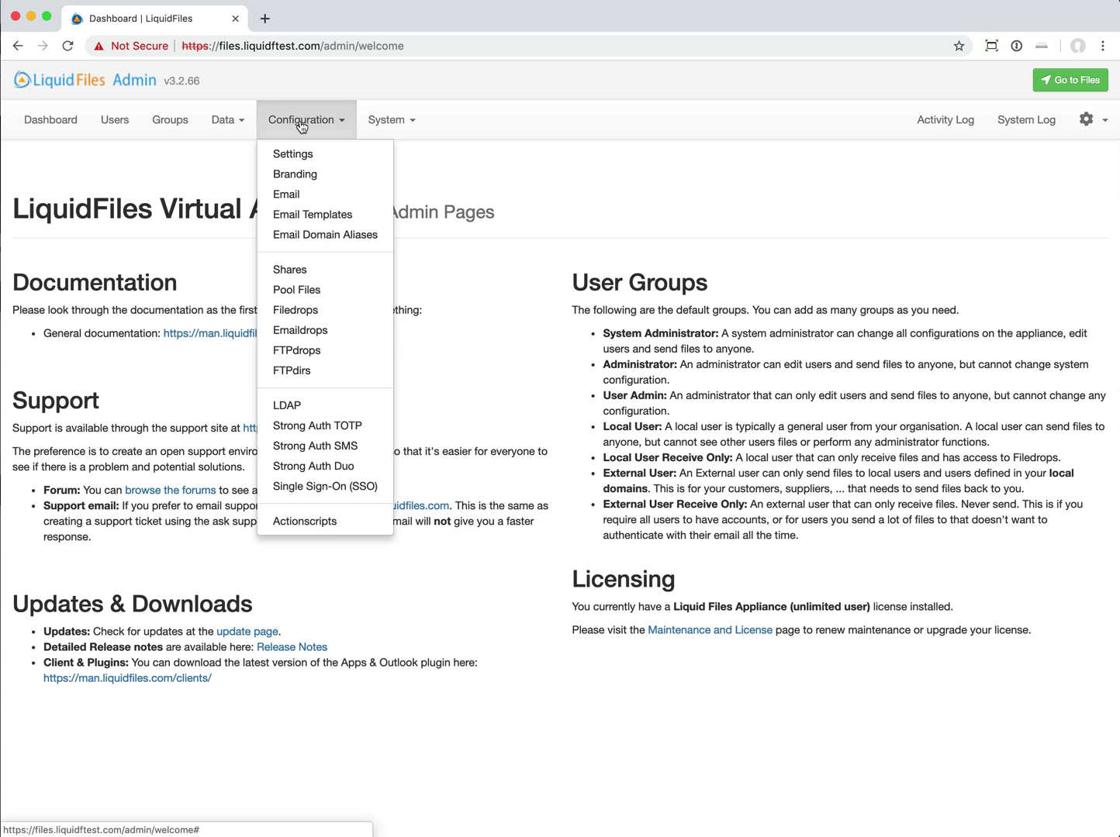
{"action": "left_click", "coordinate": [342, 524]}
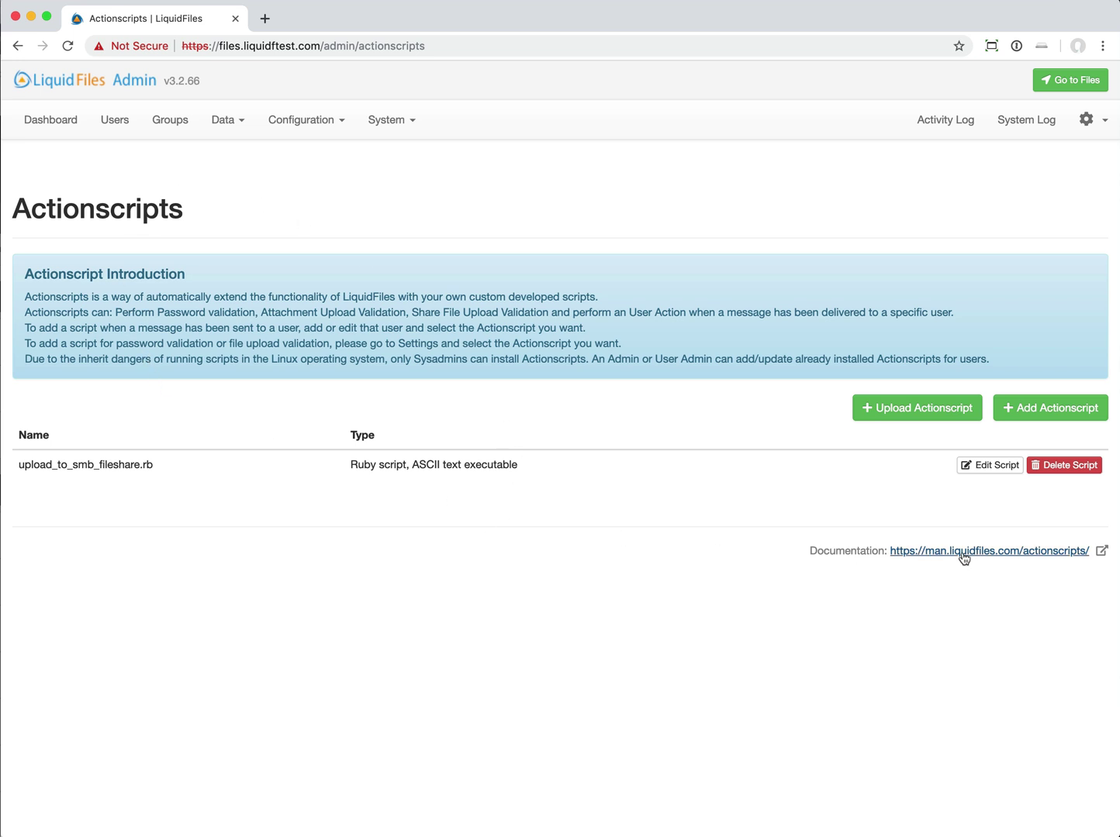
- Open the Actionscripts documentation in a new tab and skim its four script functions
{"action": "left_click", "coordinate": [997, 552]}
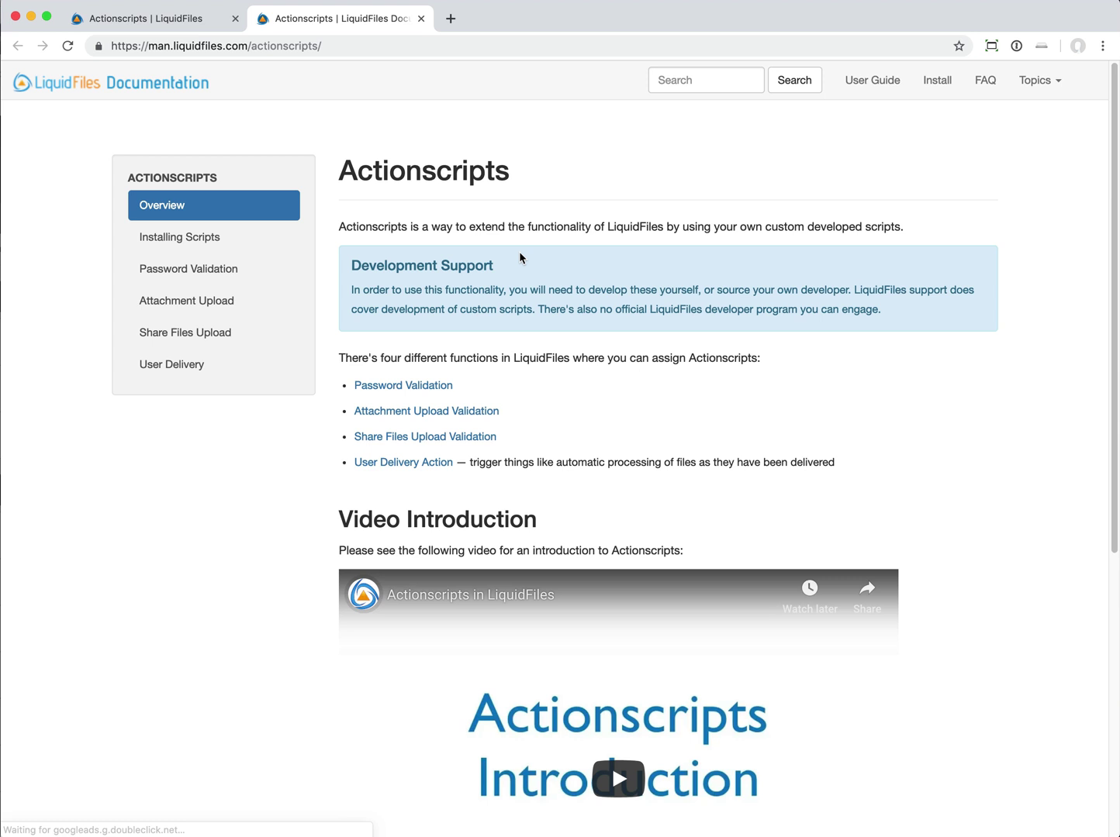
{"action": "scroll", "coordinate": [599, 280], "scroll_direction": "down", "scroll_amount": 2}
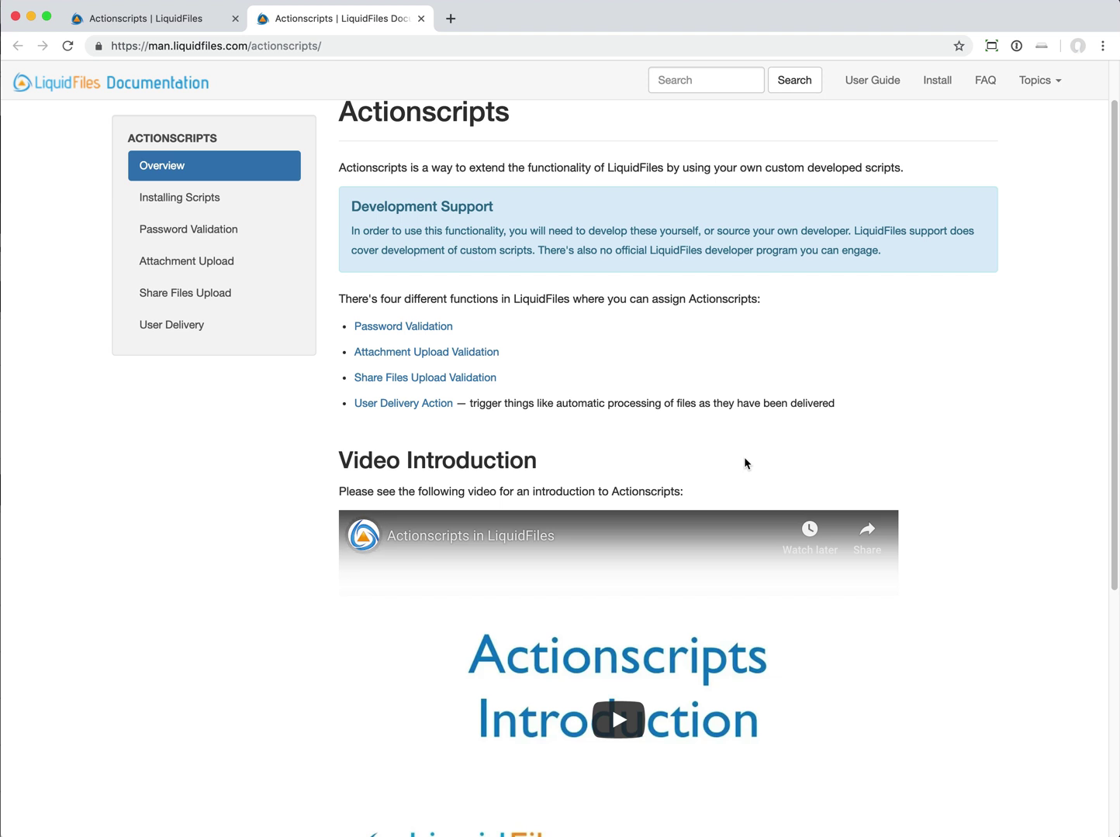
{"action": "scroll", "coordinate": [744, 462], "scroll_direction": "up", "scroll_amount": 1}
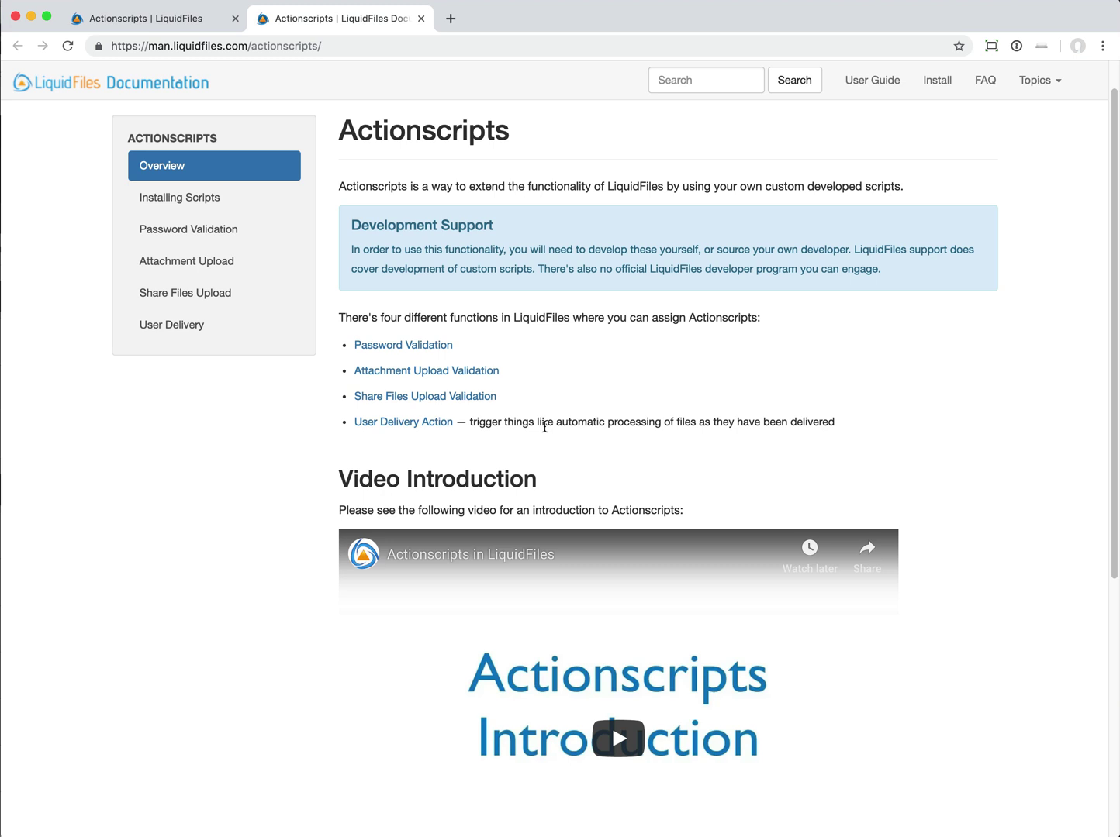
- Back in the admin tab, edit upload_to_smb_fileshare.rb to view its Ruby code
{"action": "left_click", "coordinate": [155, 20]}
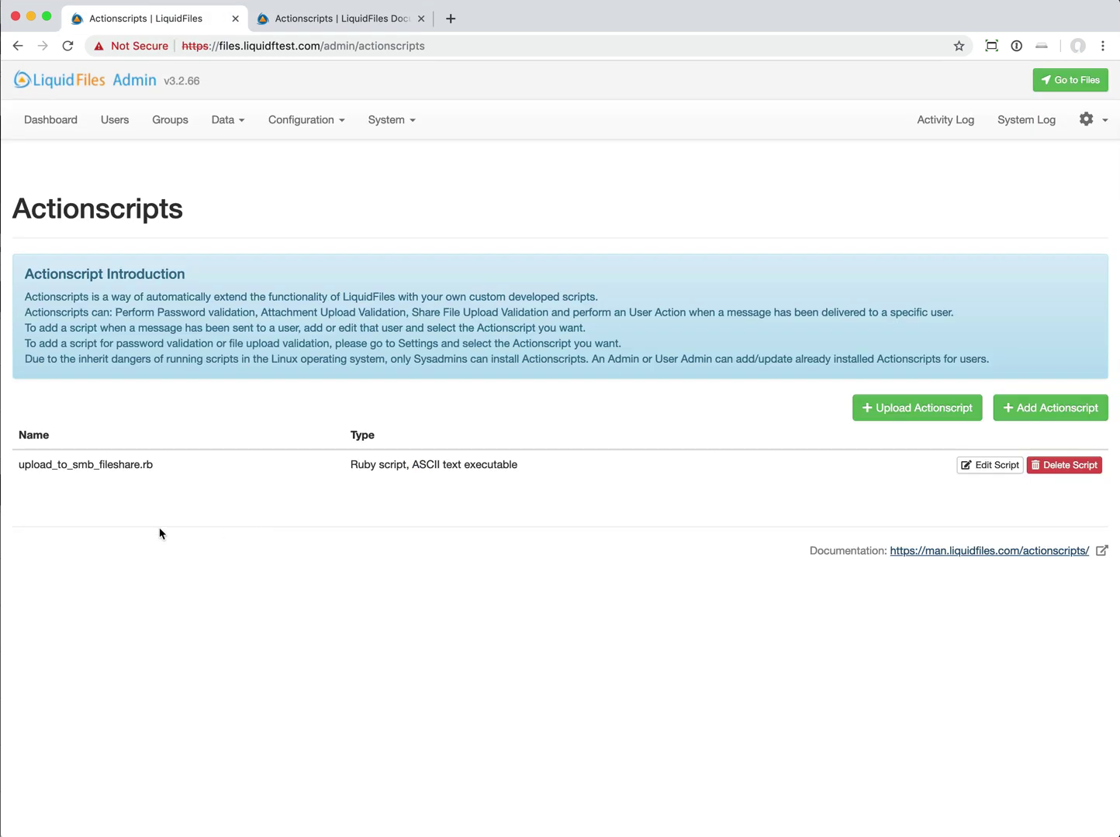
{"action": "left_click", "coordinate": [998, 465]}
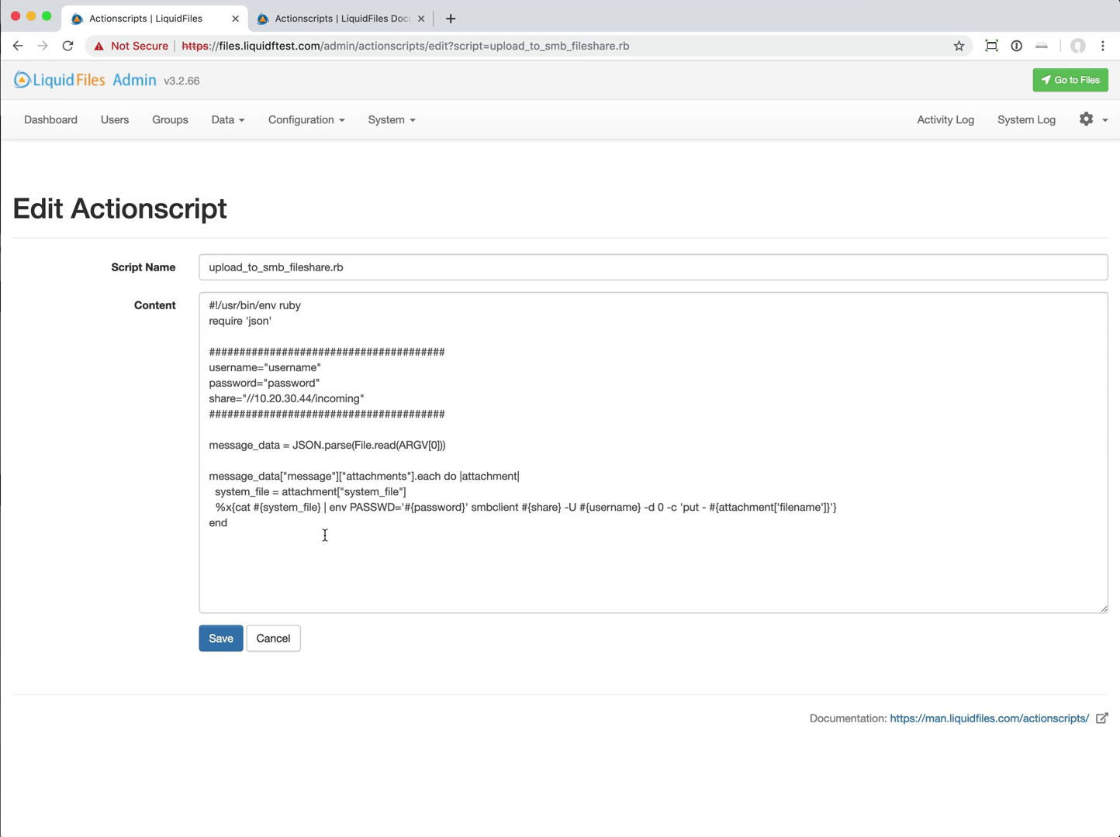
- In the docs tab, open User Delivery Actionscripts and scroll to the example filedata JSON
{"action": "left_click", "coordinate": [341, 19]}
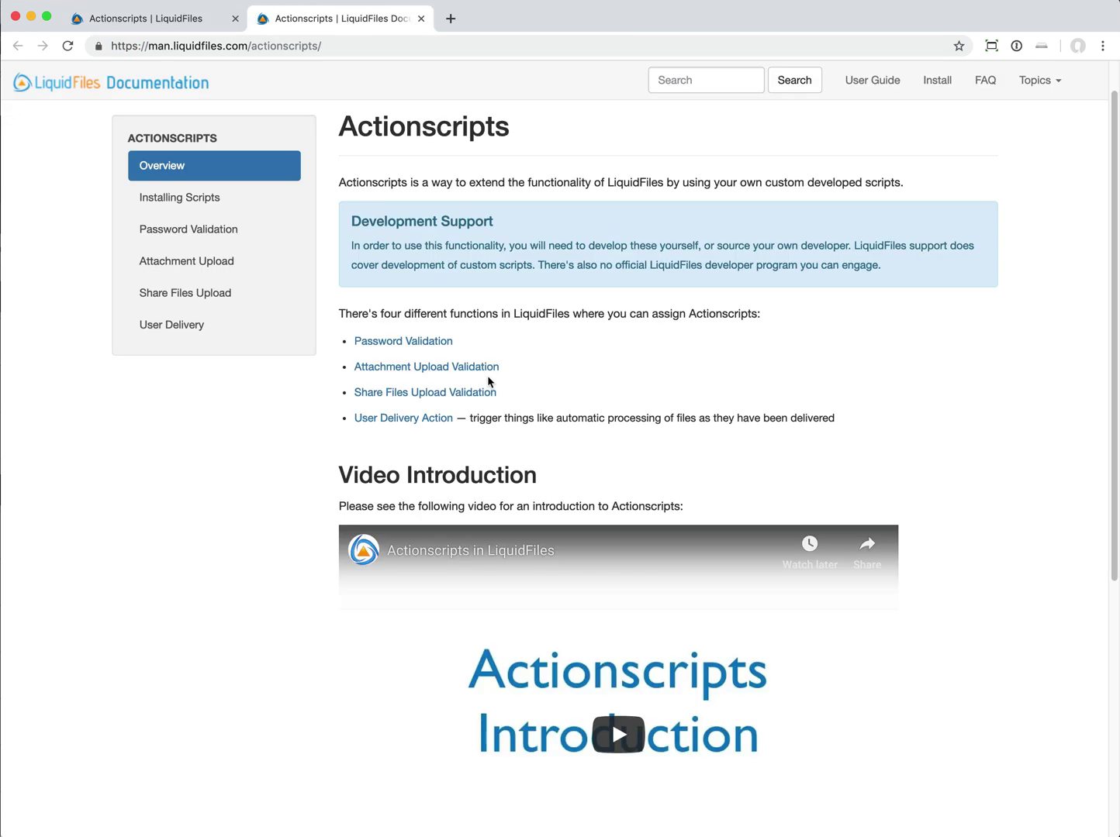
{"action": "left_click", "coordinate": [400, 418]}
{"action": "scroll", "coordinate": [670, 408], "scroll_direction": "down", "scroll_amount": 5}
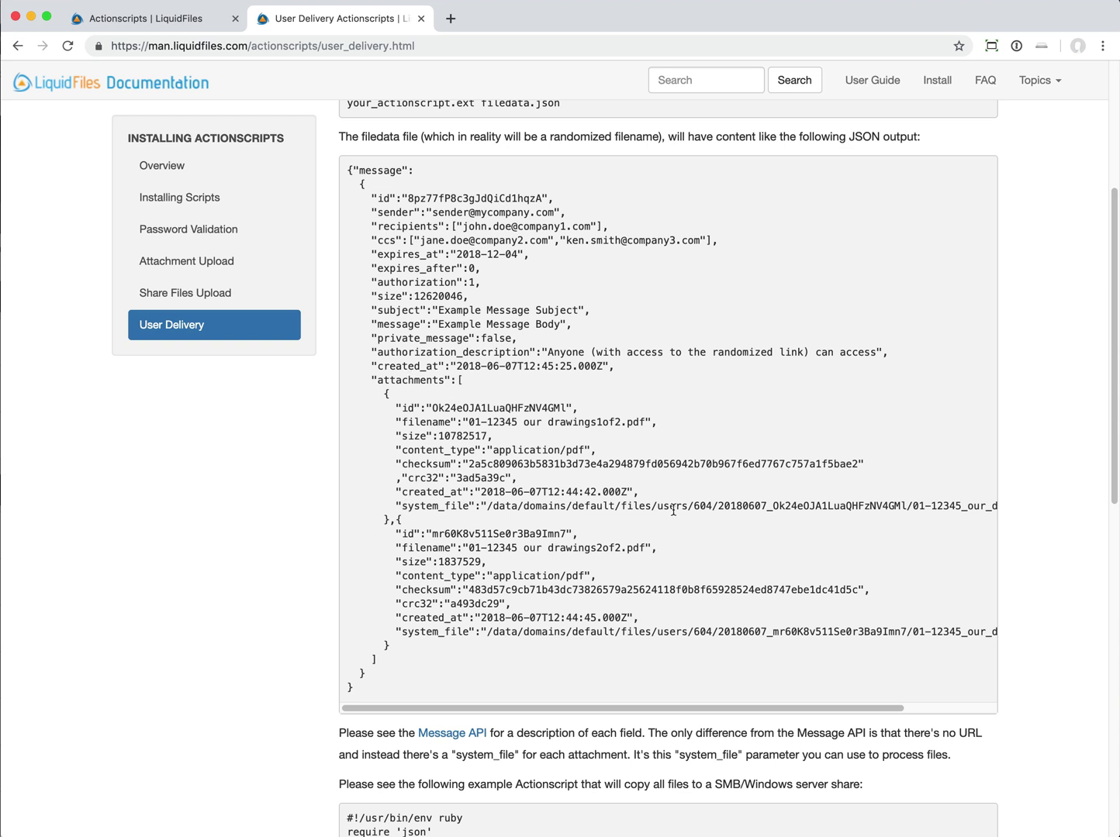
- Return to the upload_to_smb_fileshare.rb editor, whose smbclient loop copies files to //10.20.30.44/incoming
{"action": "left_click", "coordinate": [166, 20]}
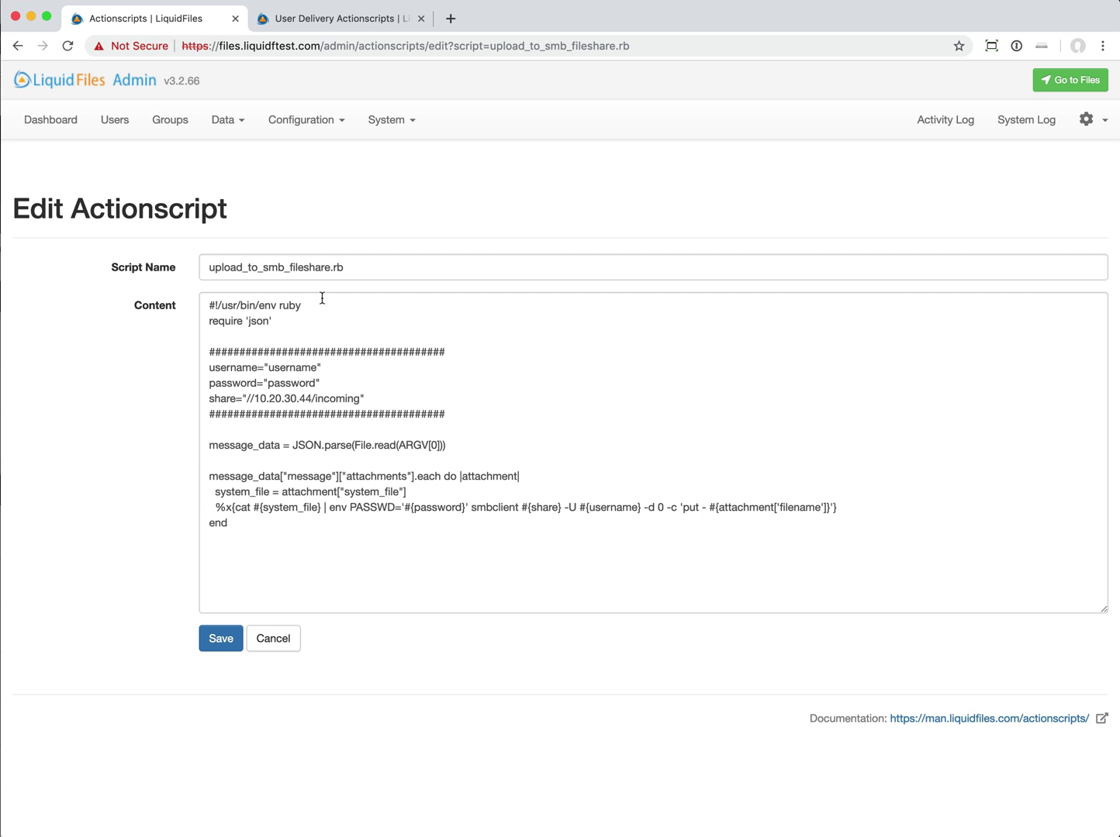
- Edit the first user and keep upload_to_smb_fileshare.rb as their delivery Action
{"action": "left_click", "coordinate": [118, 124]}
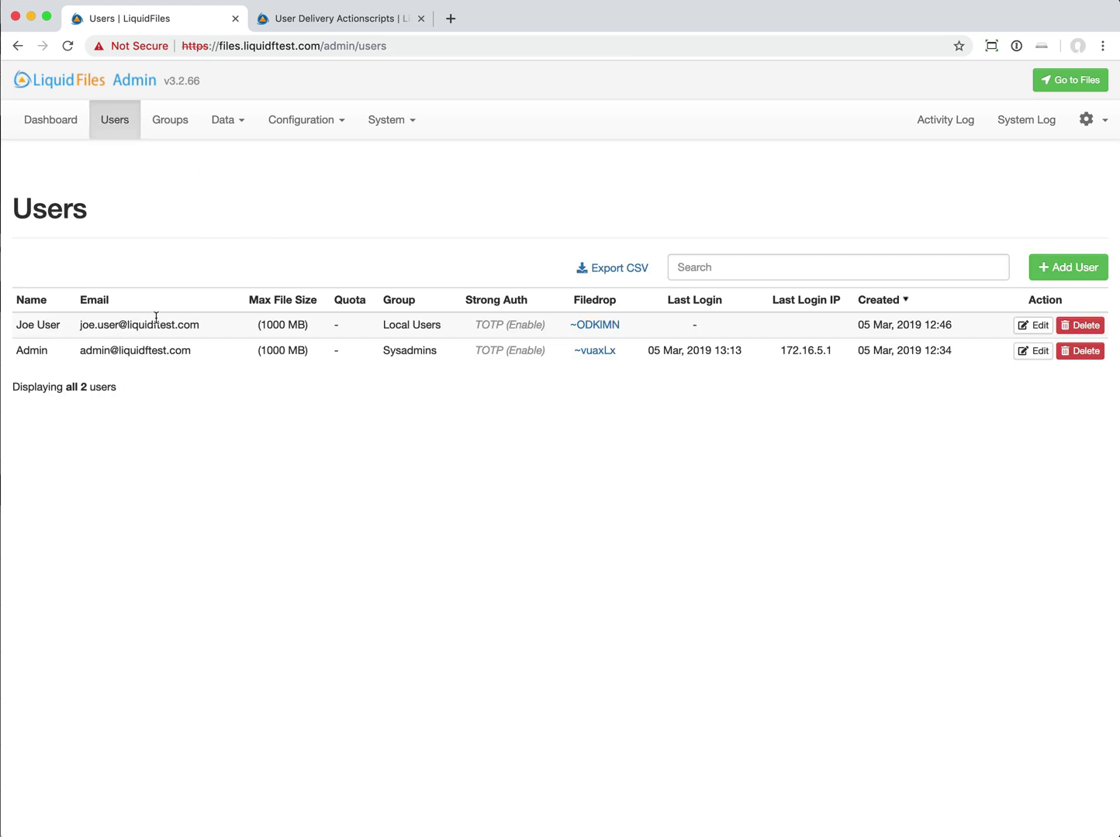
{"action": "left_click", "coordinate": [1032, 326]}
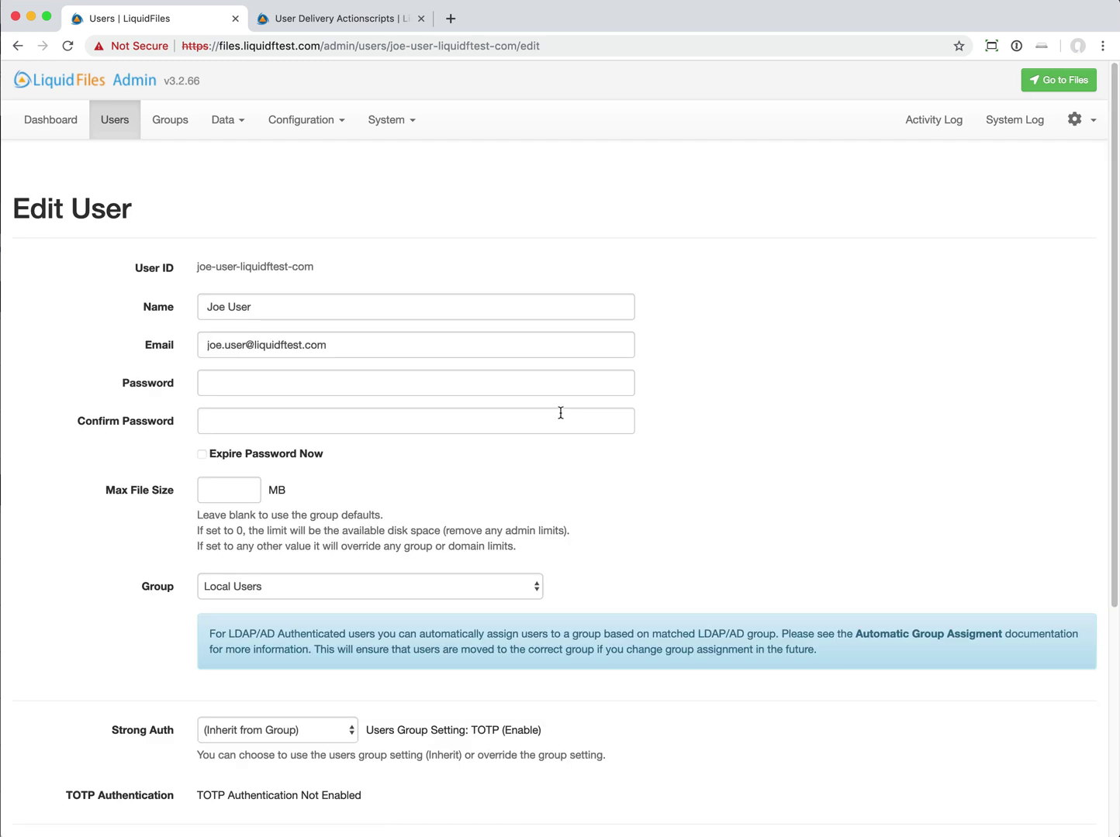
{"action": "scroll", "coordinate": [559, 412], "scroll_direction": "down", "scroll_amount": 5}
{"action": "left_click", "coordinate": [341, 698]}
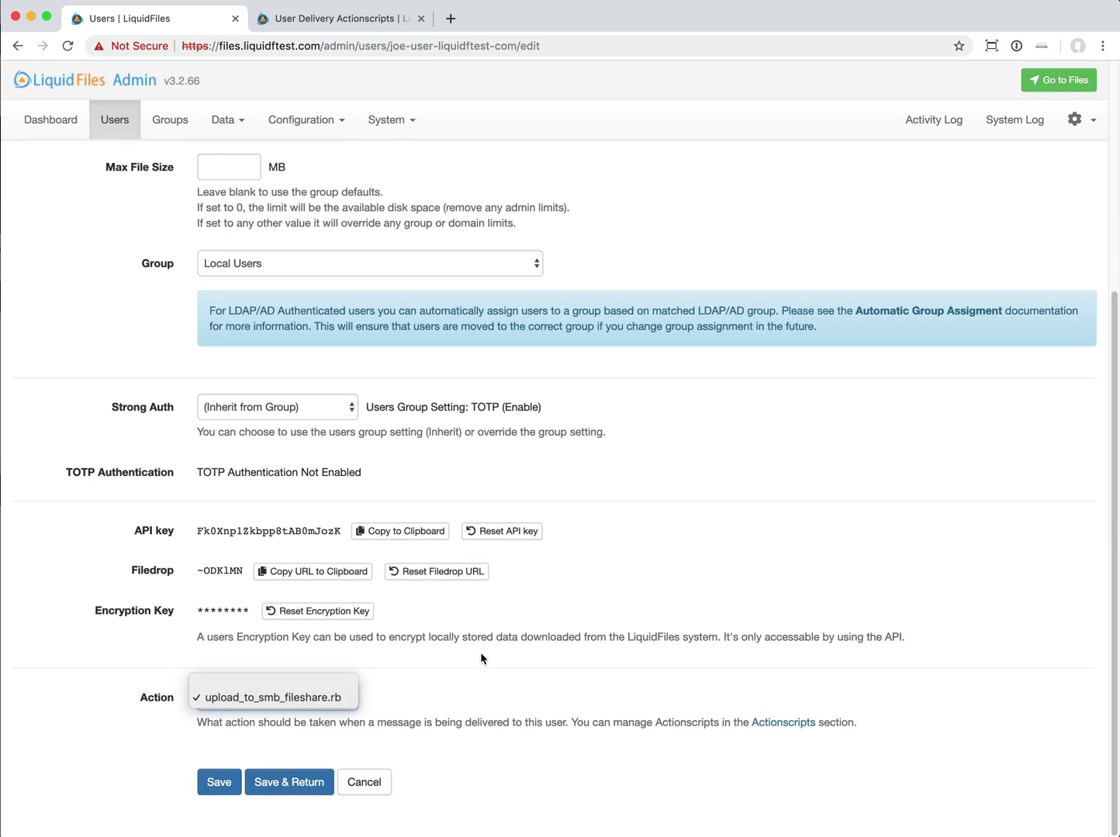
{"action": "left_click", "coordinate": [516, 683]}
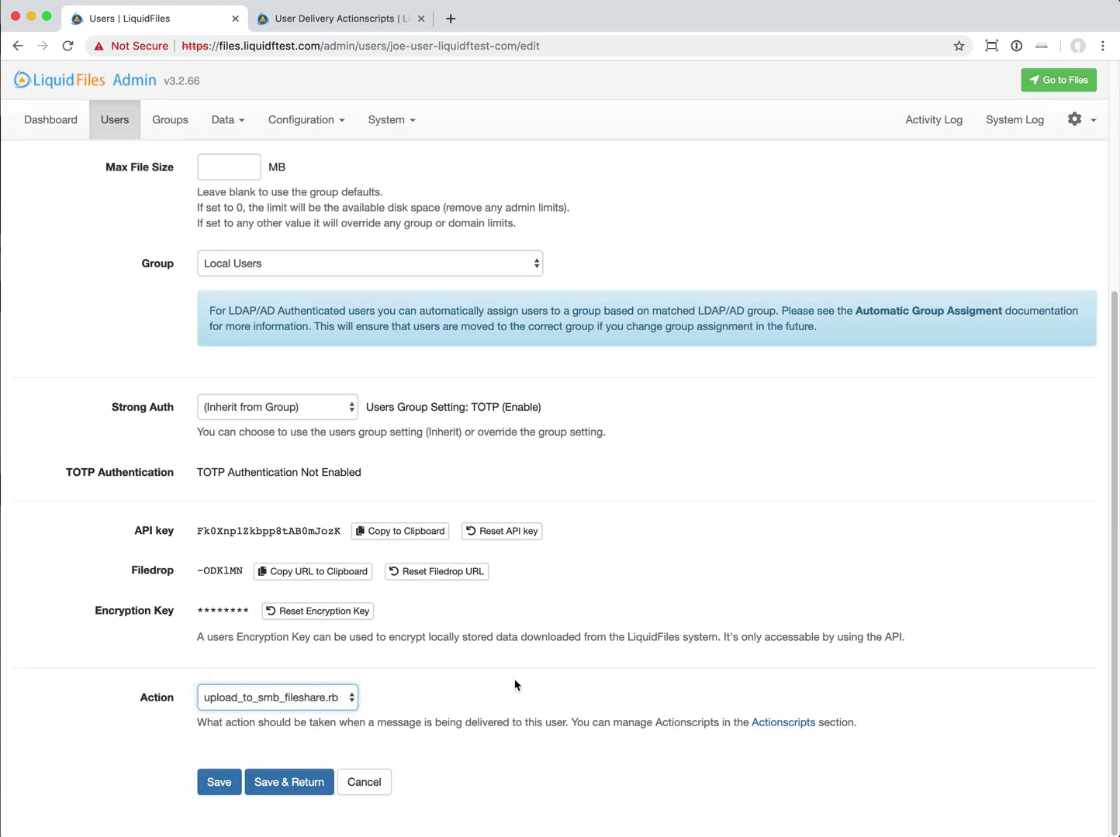
{"action": "left_click", "coordinate": [329, 698]}
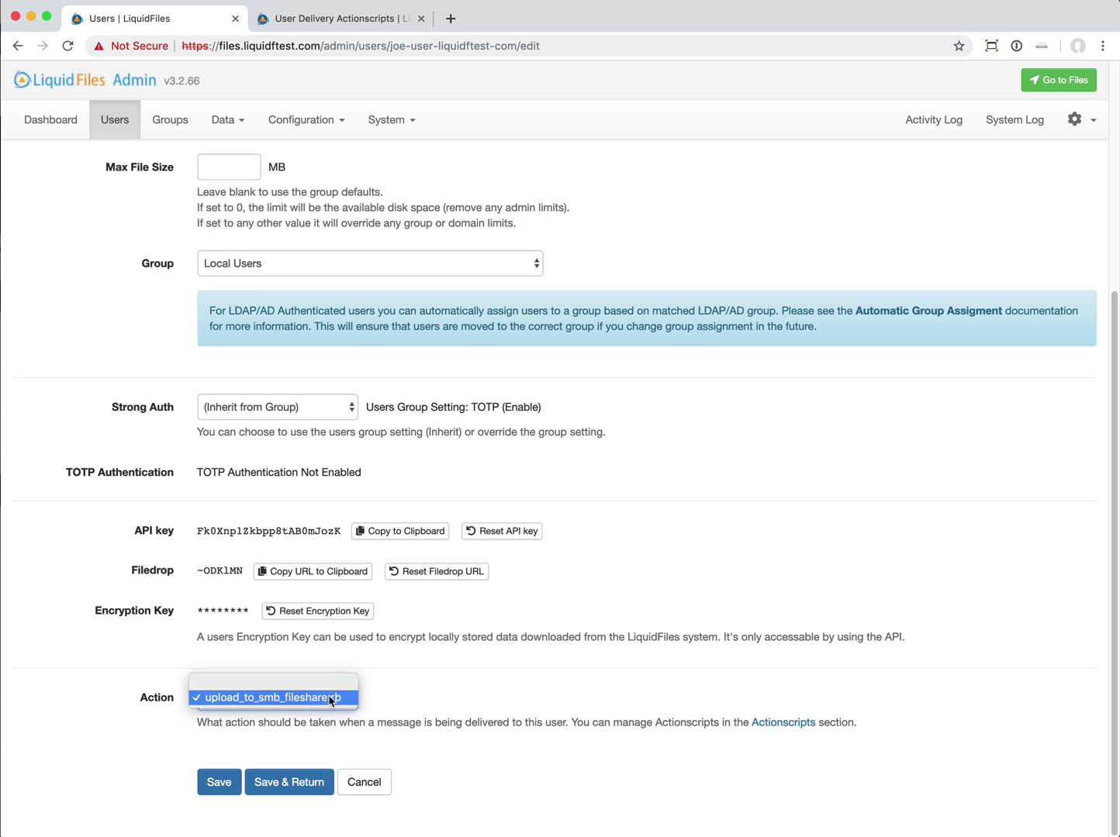
{"action": "left_click", "coordinate": [439, 699]}
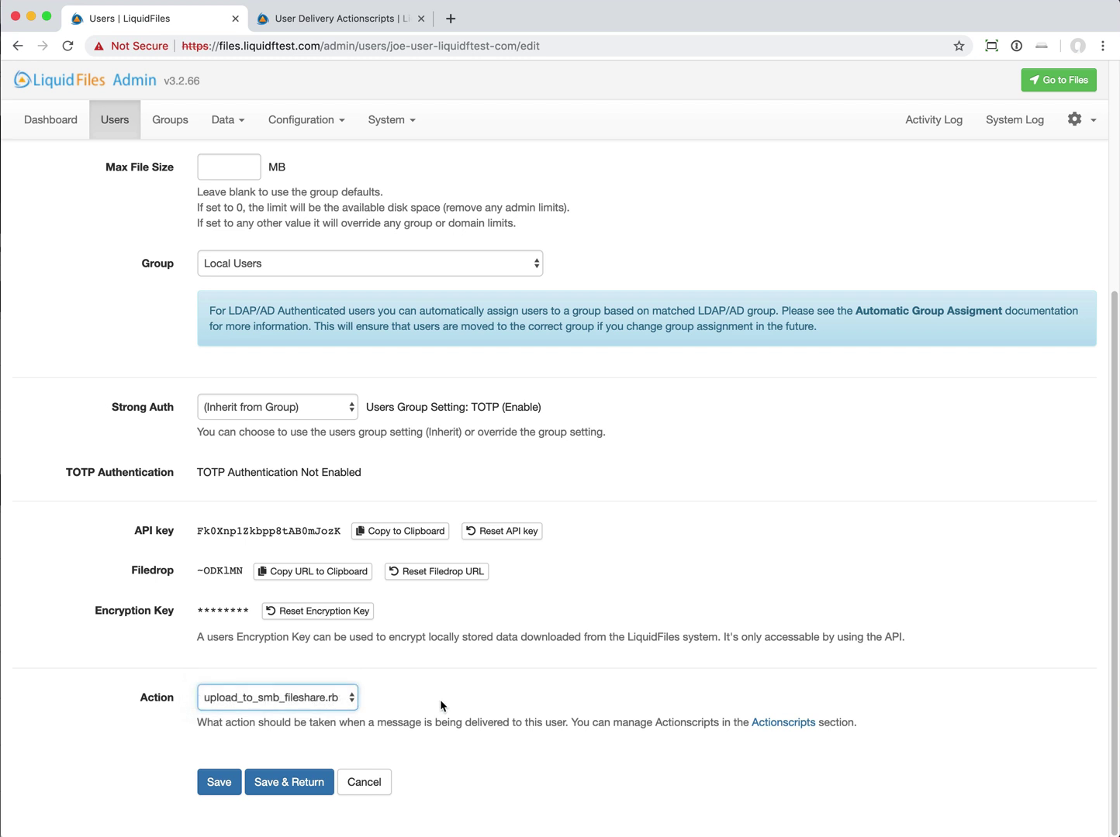
{"action": "left_click", "coordinate": [301, 697]}
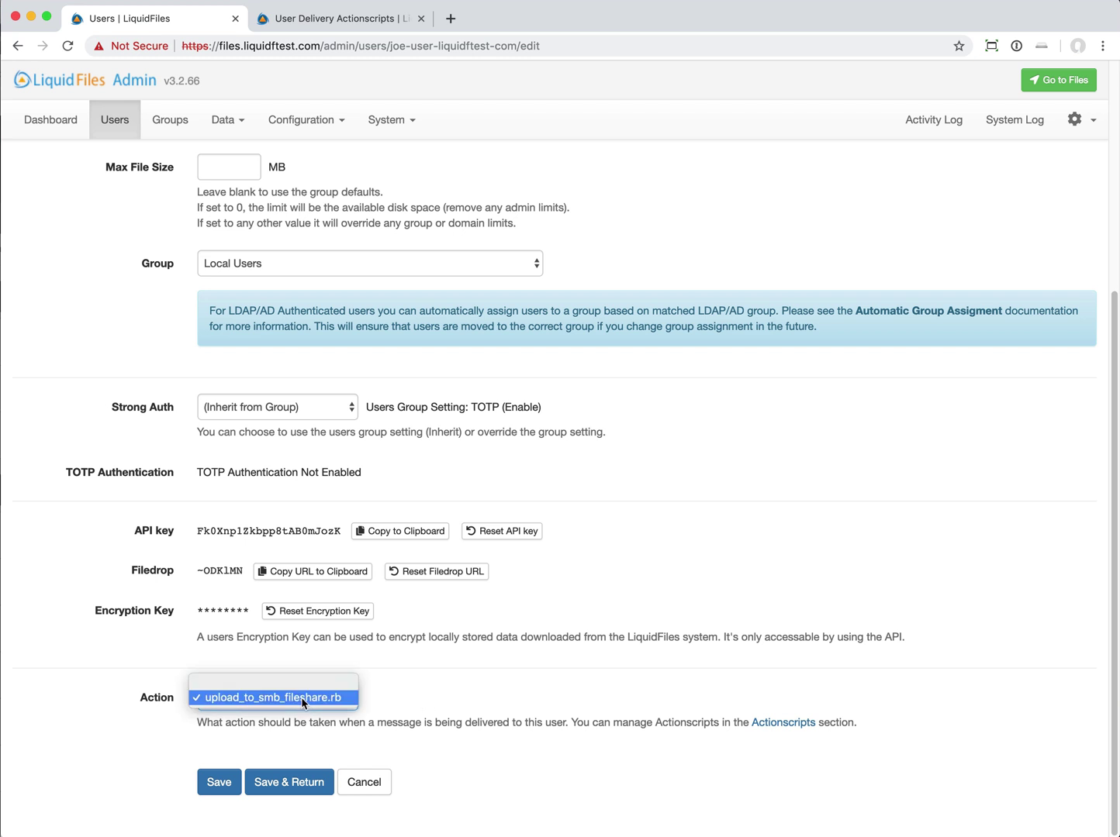
{"action": "left_click", "coordinate": [301, 697]}
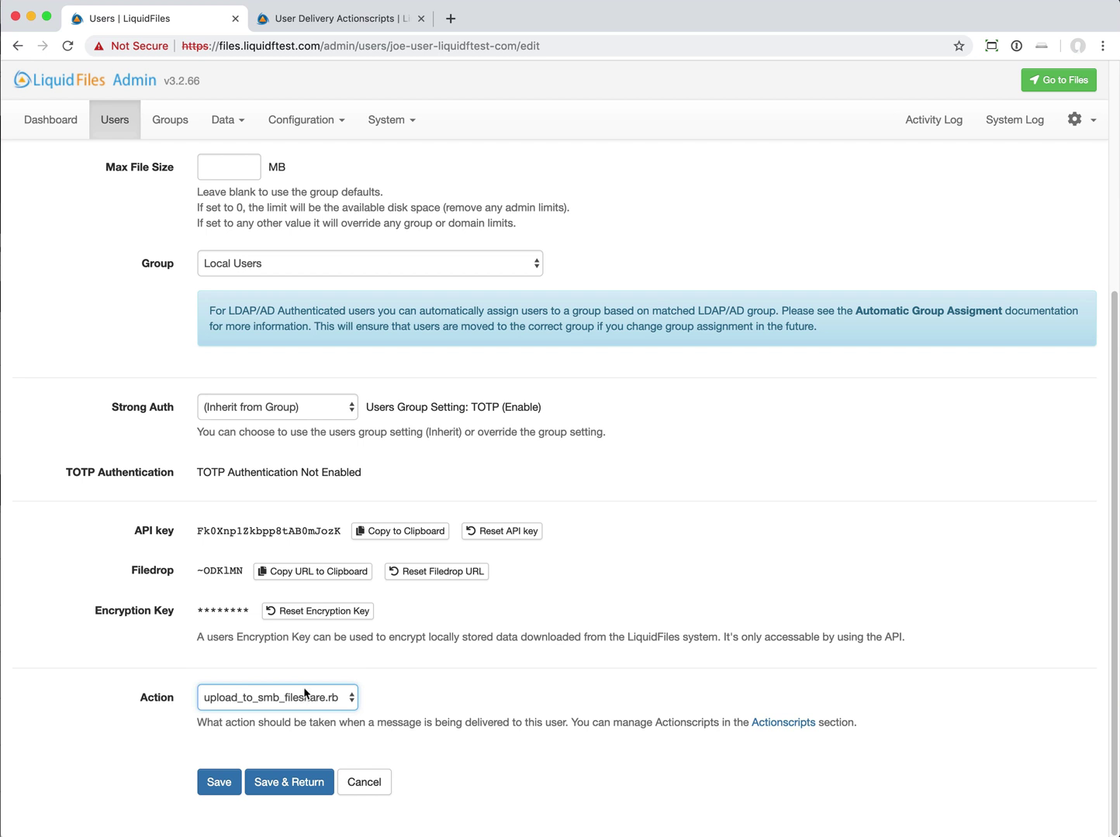
- Scroll back to the top of the Edit User page and open the Configuration menu
{"action": "scroll", "coordinate": [301, 694], "scroll_direction": "up", "scroll_amount": 3}
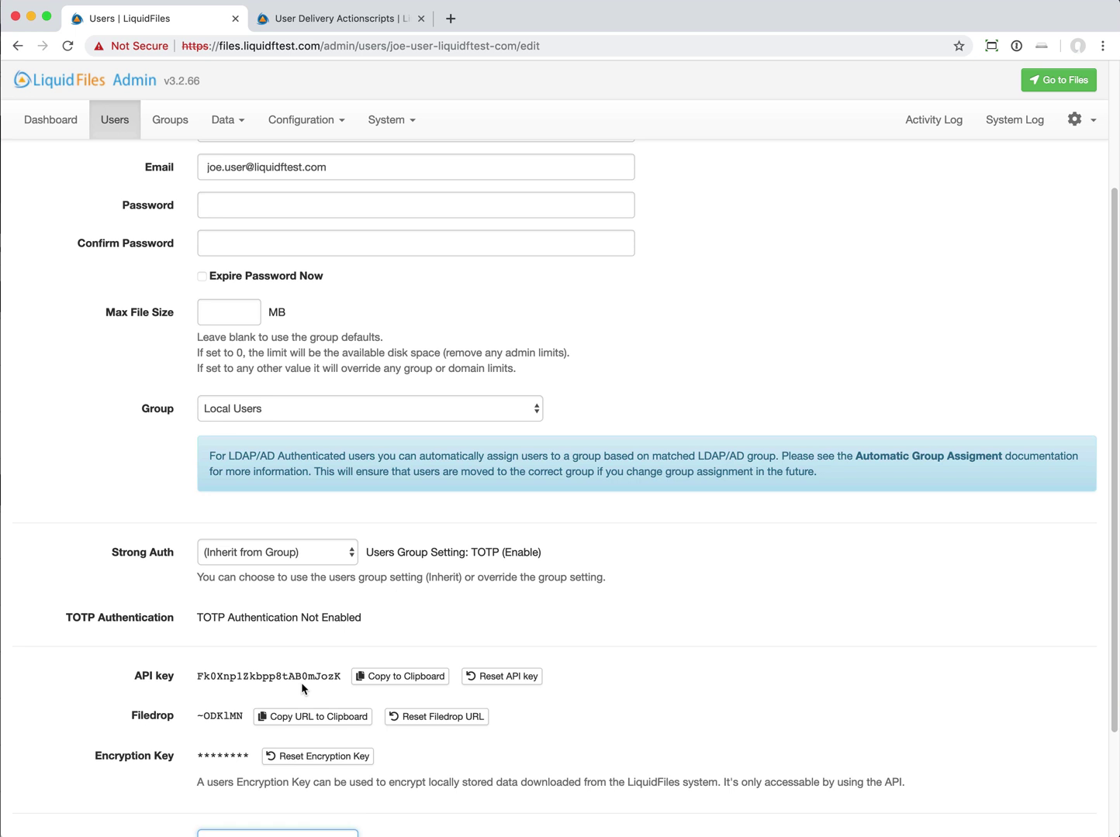
{"action": "scroll", "coordinate": [302, 688], "scroll_direction": "up", "scroll_amount": 1}
{"action": "scroll", "coordinate": [301, 683], "scroll_direction": "up", "scroll_amount": 3}
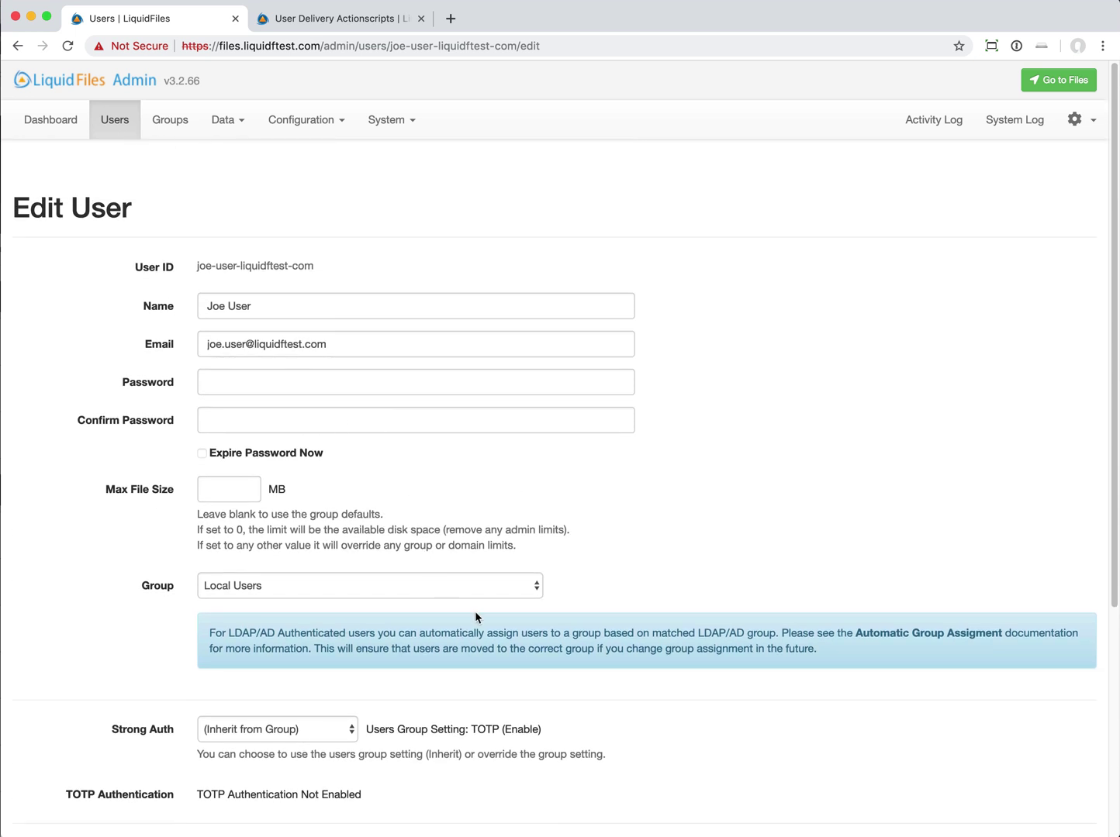
{"action": "left_click", "coordinate": [322, 124]}
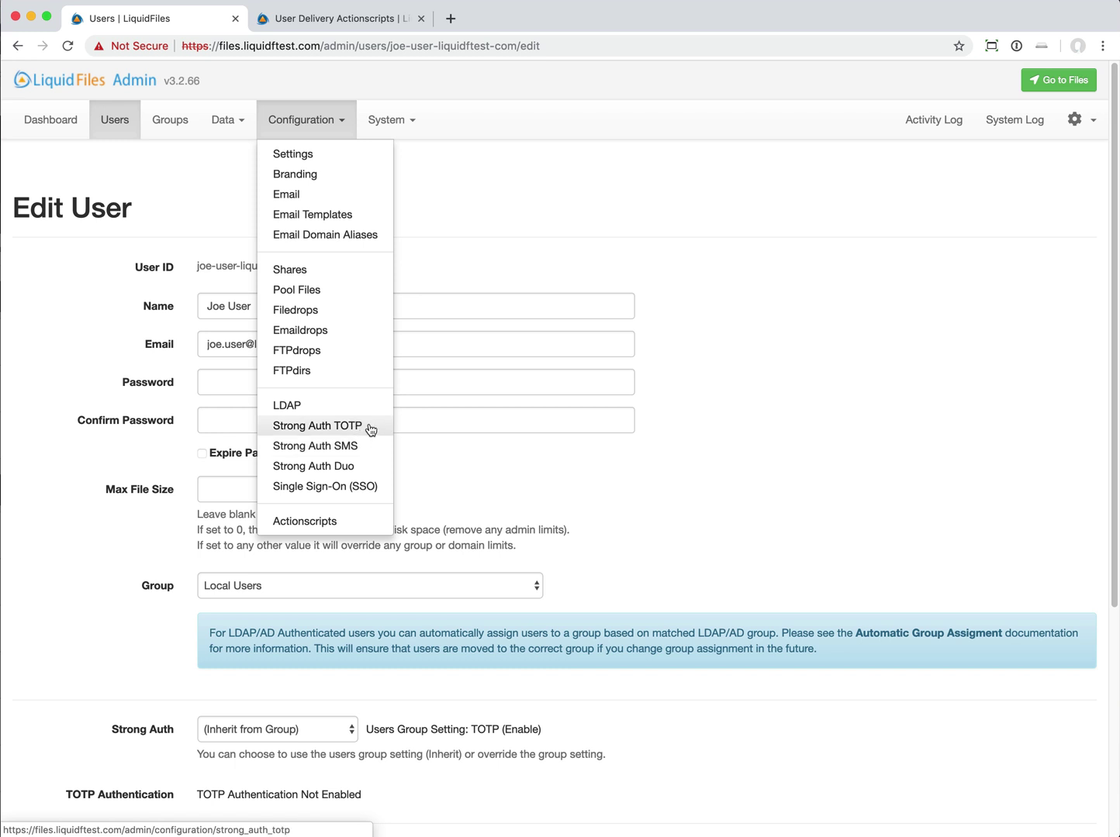
- Scroll down the Edit User page showing Strong Auth inherited from the group's TOTP setting
{"action": "scroll", "coordinate": [370, 431], "scroll_direction": "down", "scroll_amount": 1}
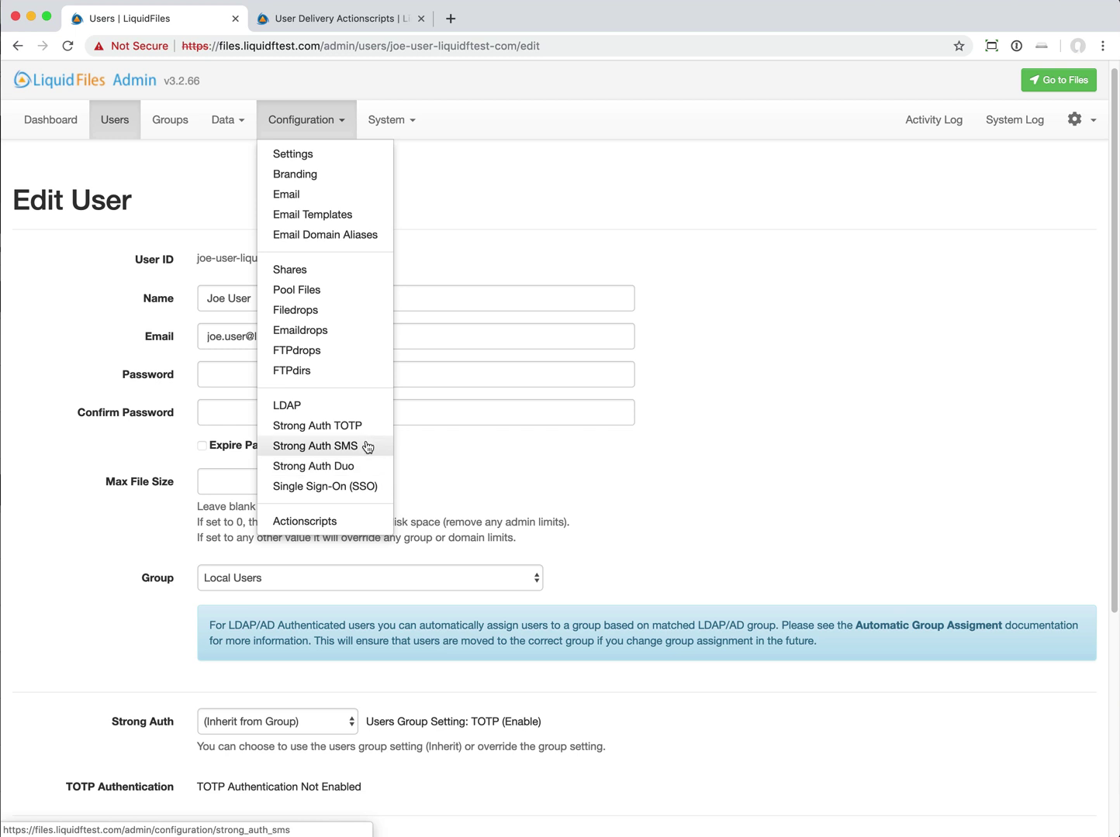
- Open the Strong Auth SMS settings, view its documentation in a new tab, then return
{"action": "left_click", "coordinate": [368, 448]}
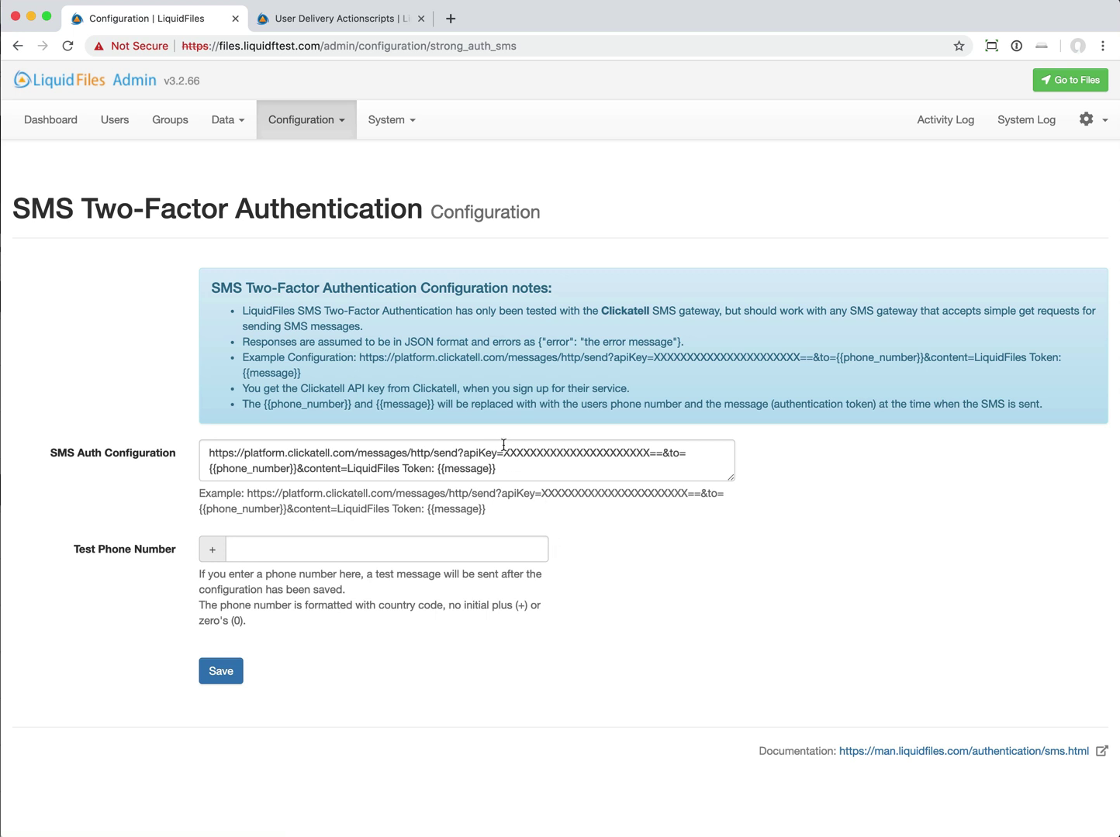
{"action": "left_click", "coordinate": [959, 764]}
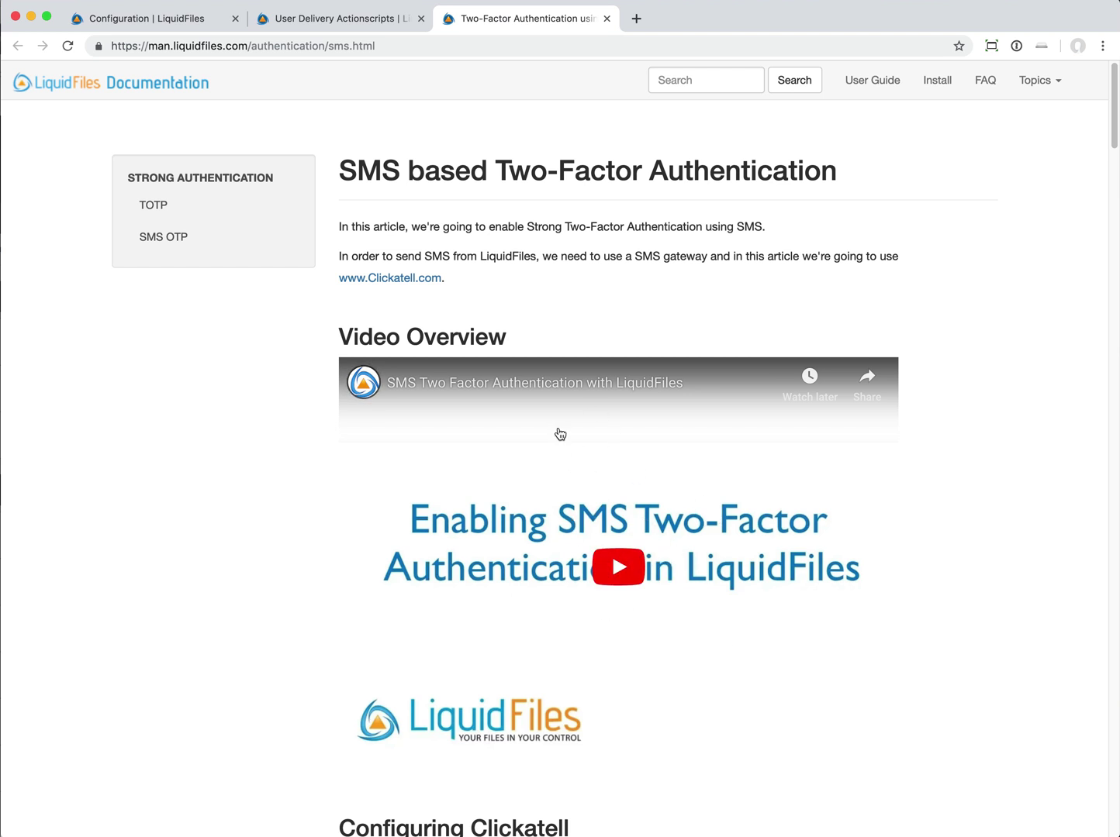
{"action": "left_click", "coordinate": [186, 19]}
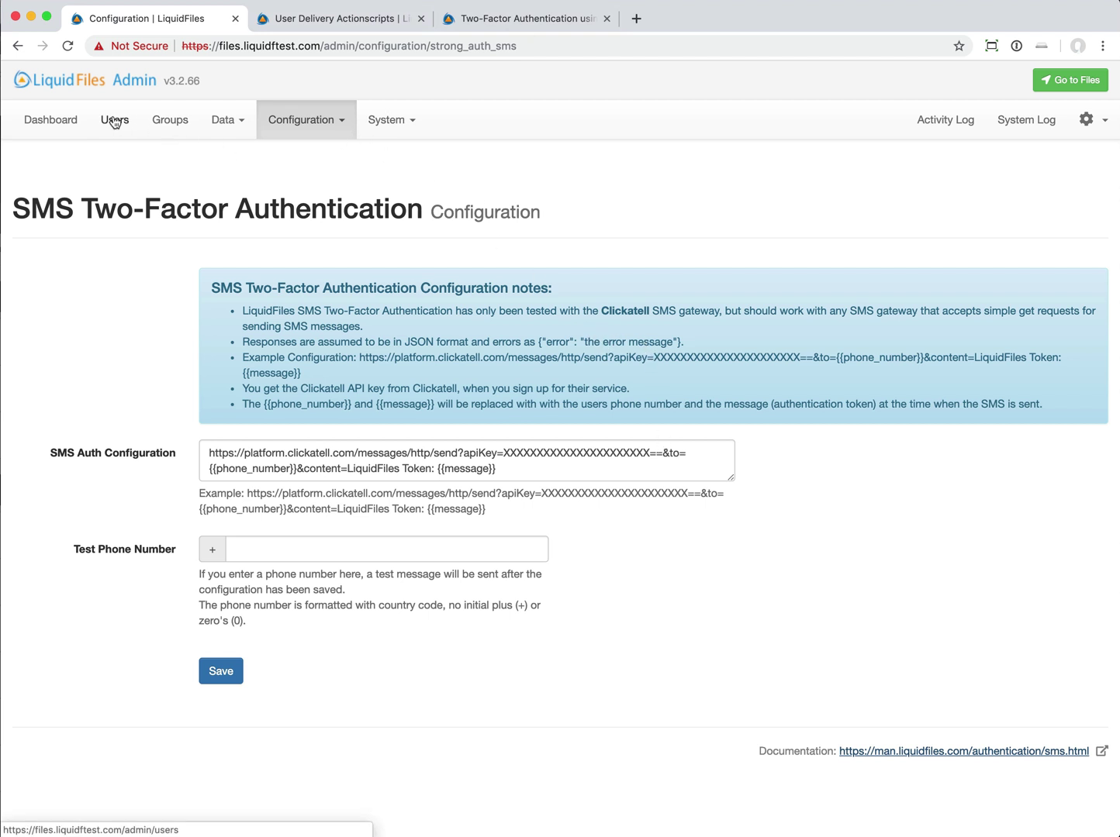
- Edit the Local Users group and set Strong Authentication to SMS OTP Require
{"action": "left_click", "coordinate": [170, 118]}
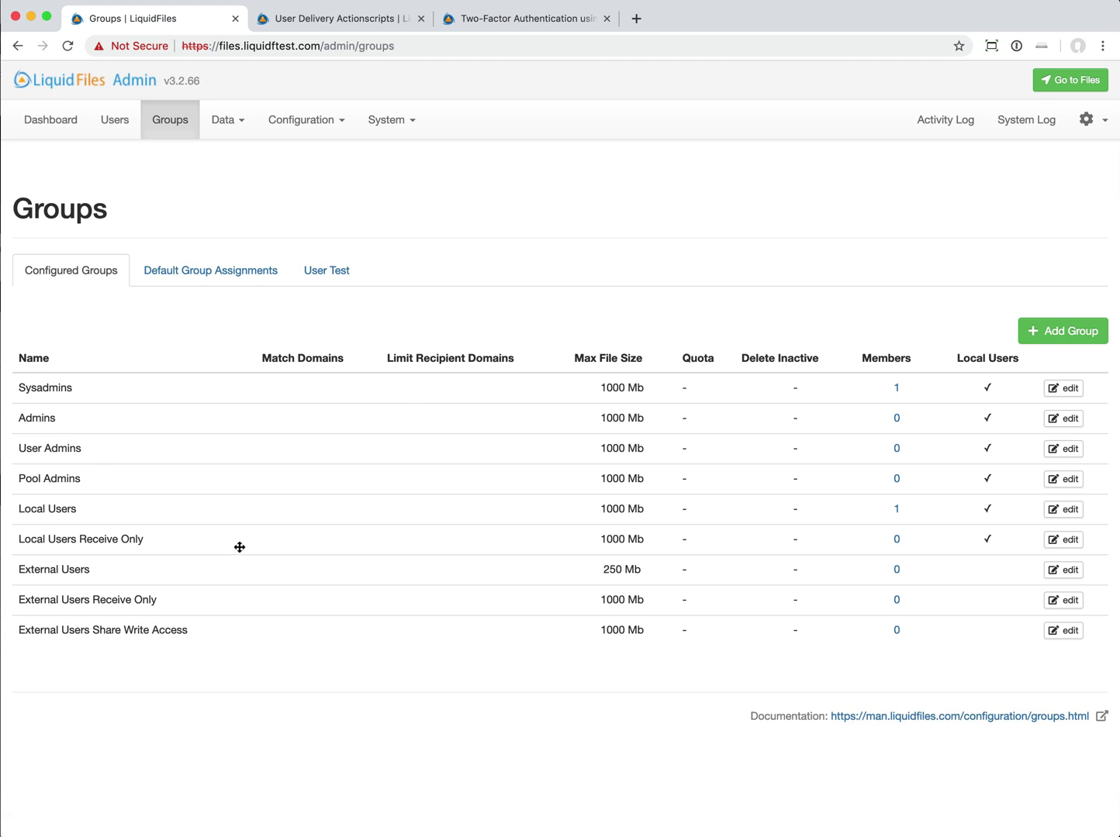
{"action": "left_click", "coordinate": [1055, 515]}
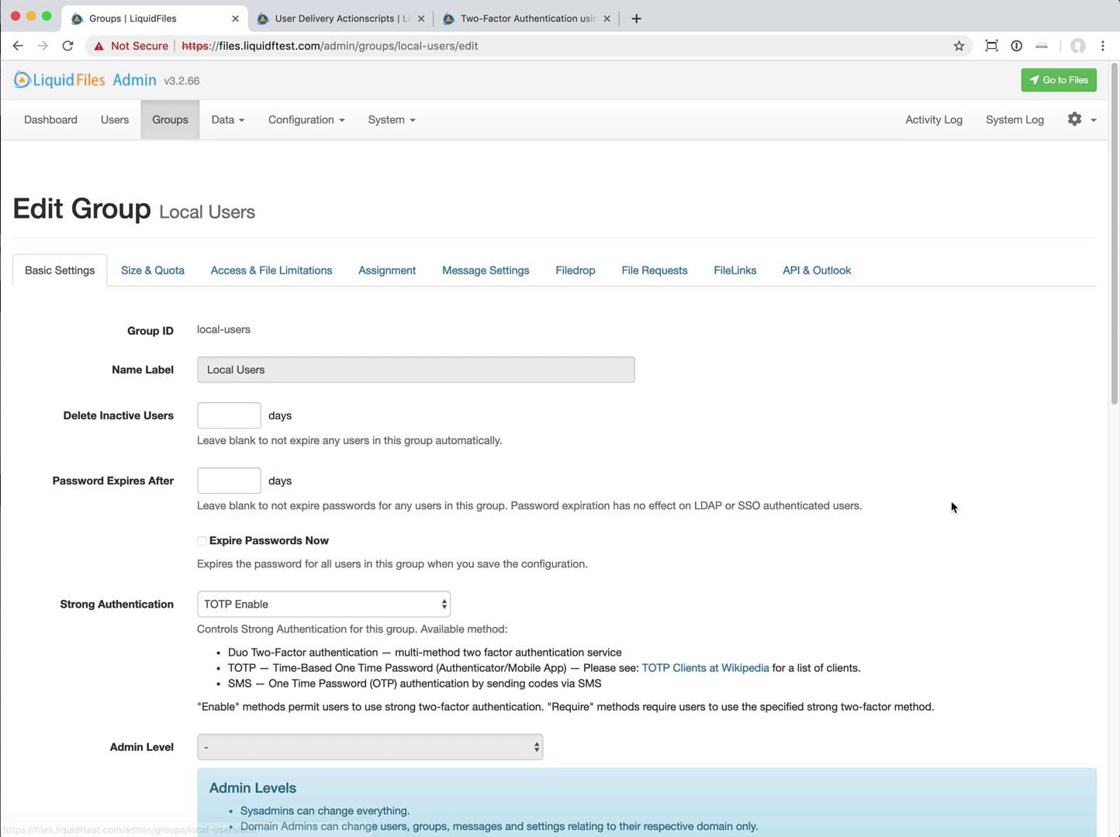
{"action": "scroll", "coordinate": [471, 602], "scroll_direction": "down", "scroll_amount": 3}
{"action": "left_click", "coordinate": [373, 404]}
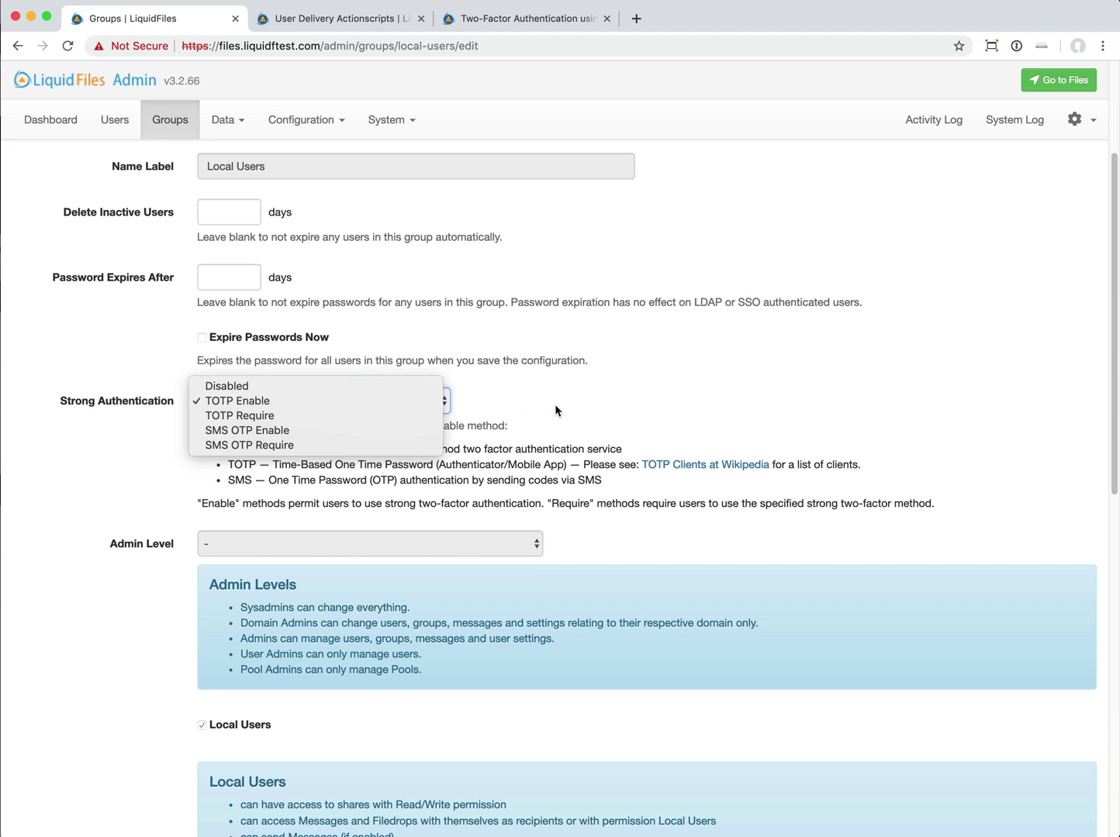
{"action": "left_click", "coordinate": [341, 448]}
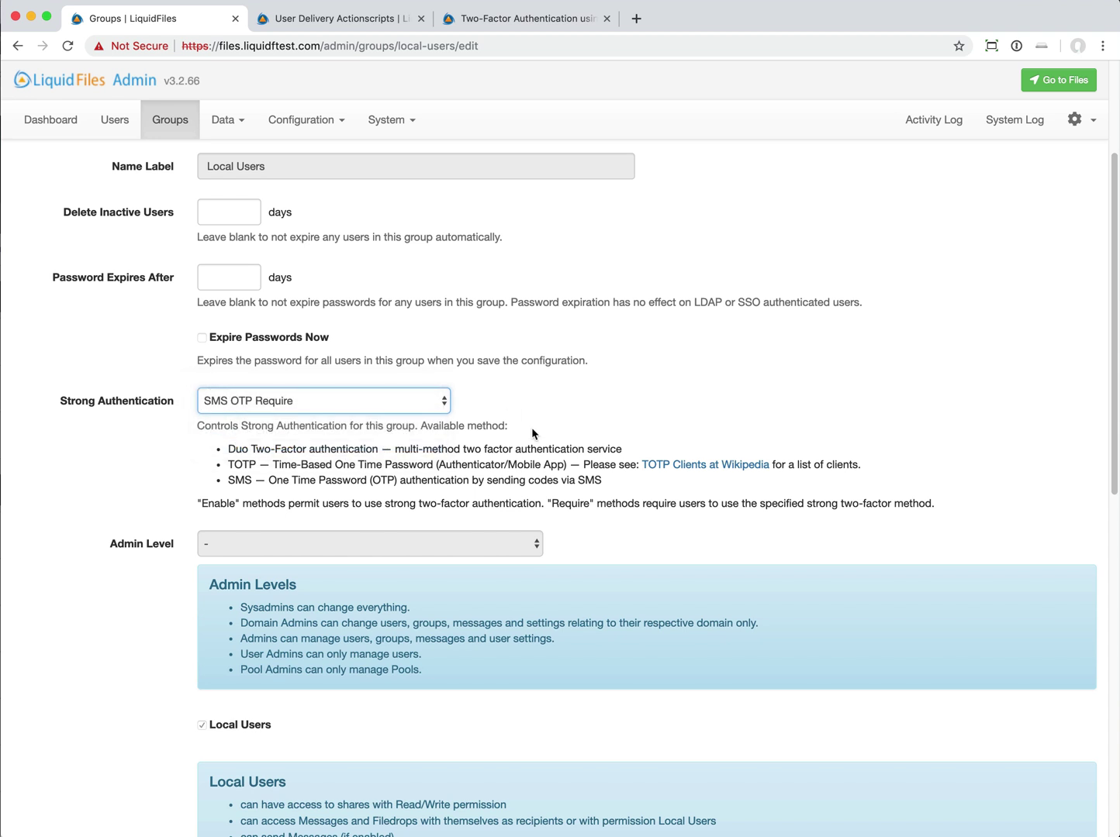
{"action": "scroll", "coordinate": [531, 427], "scroll_direction": "up", "scroll_amount": 3}
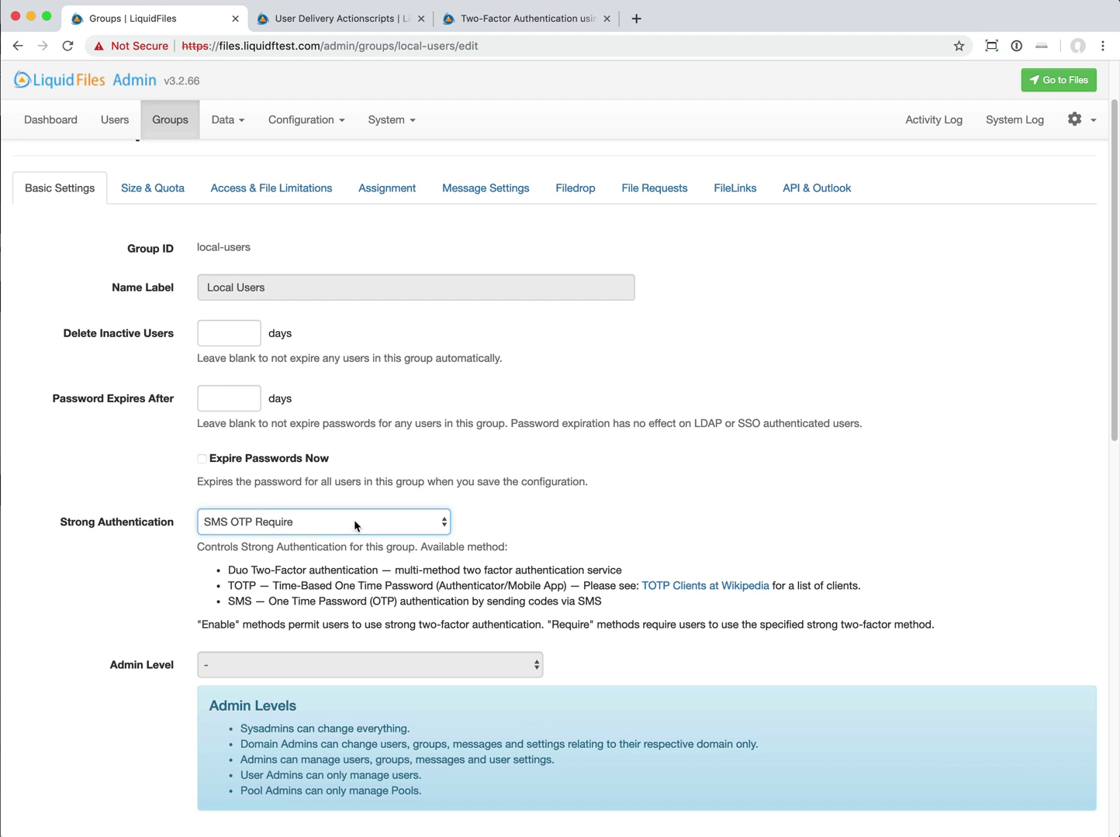
{"action": "scroll", "coordinate": [465, 543], "scroll_direction": "up", "scroll_amount": 2}
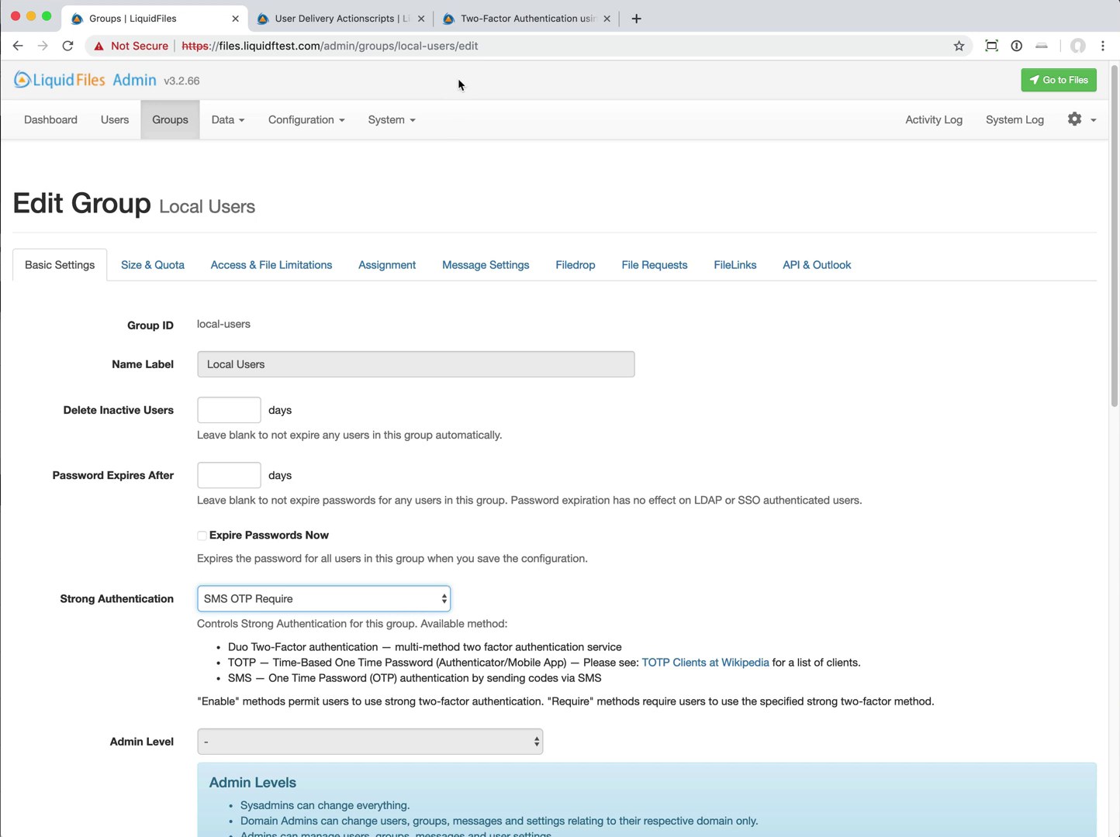
- Reread the Two-Factor Authentication SMS docs, then return to the Local Users group settings
{"action": "left_click", "coordinate": [527, 18]}
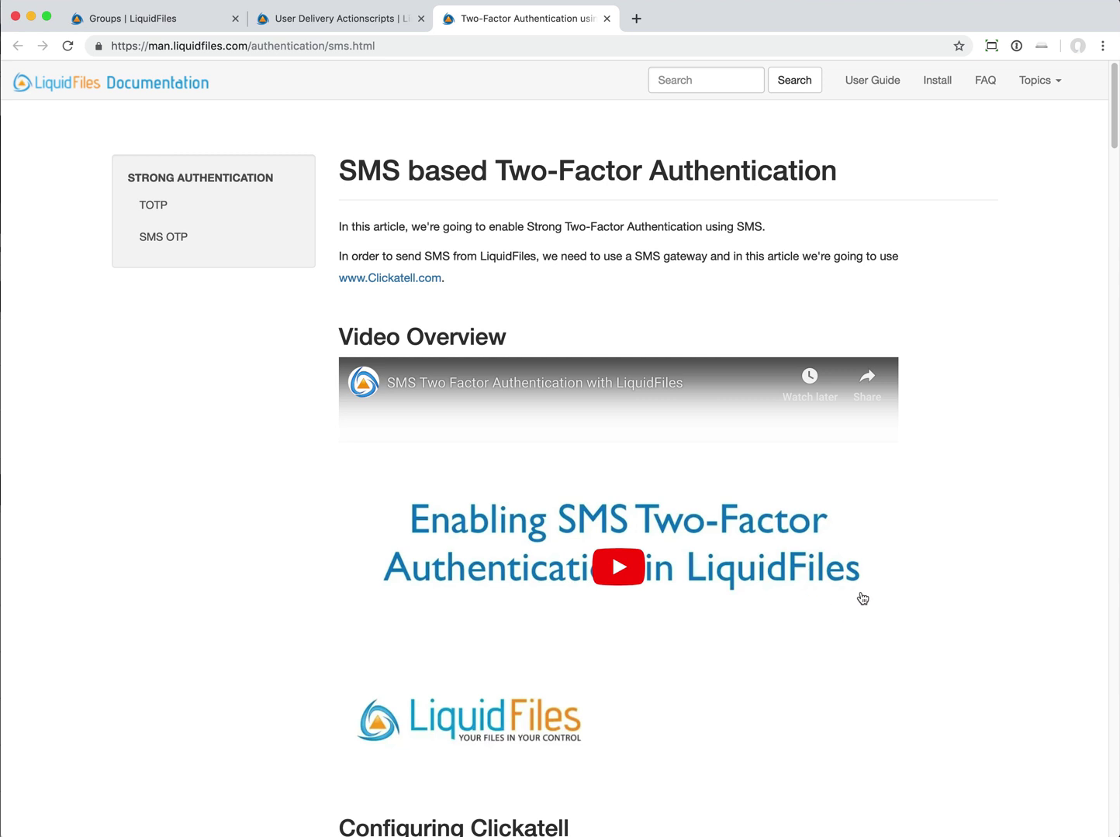
{"action": "scroll", "coordinate": [865, 598], "scroll_direction": "down", "scroll_amount": 2}
{"action": "scroll", "coordinate": [543, 411], "scroll_direction": "up", "scroll_amount": 3}
{"action": "left_click", "coordinate": [159, 20]}
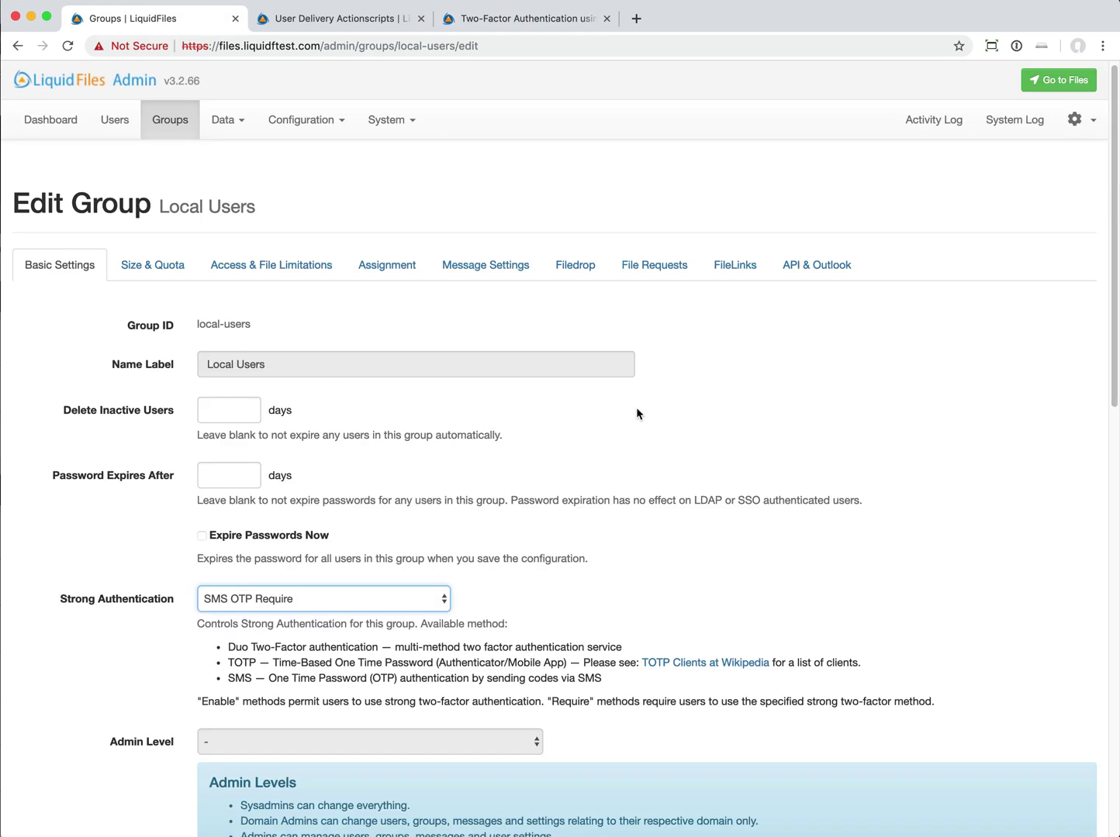
{"action": "left_click", "coordinate": [170, 119]}
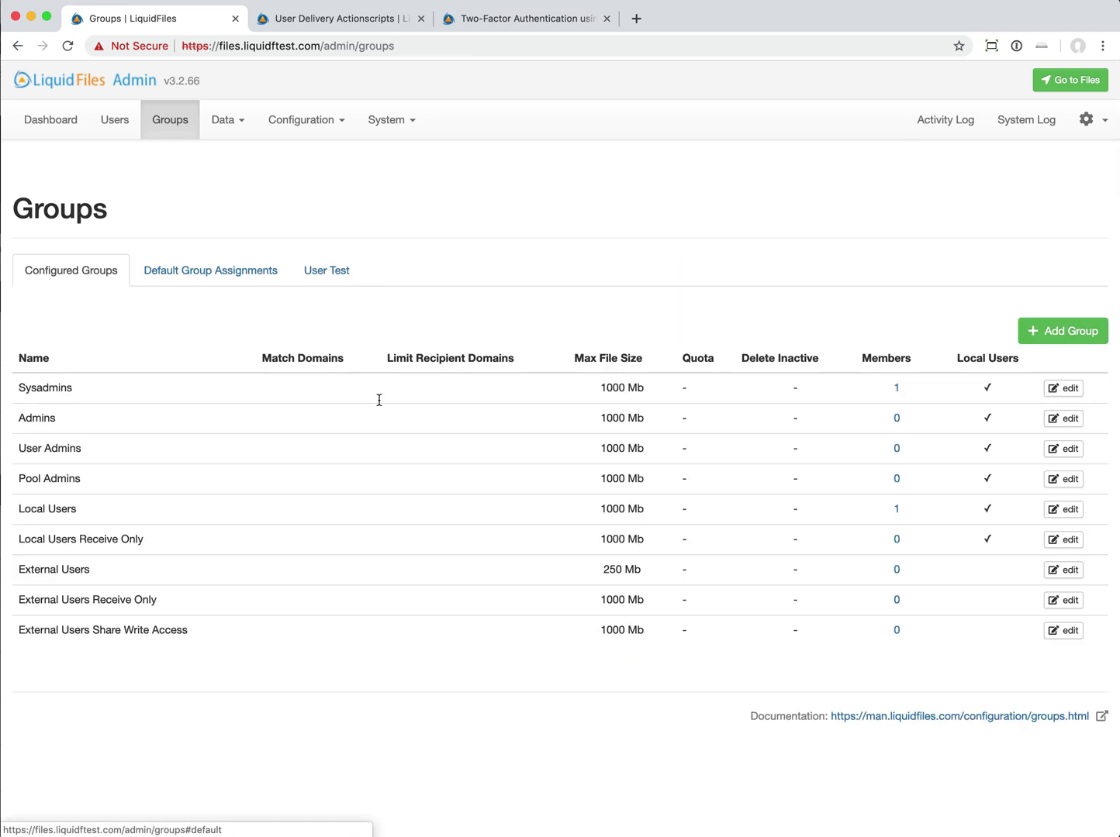
{"action": "left_click", "coordinate": [1063, 419]}
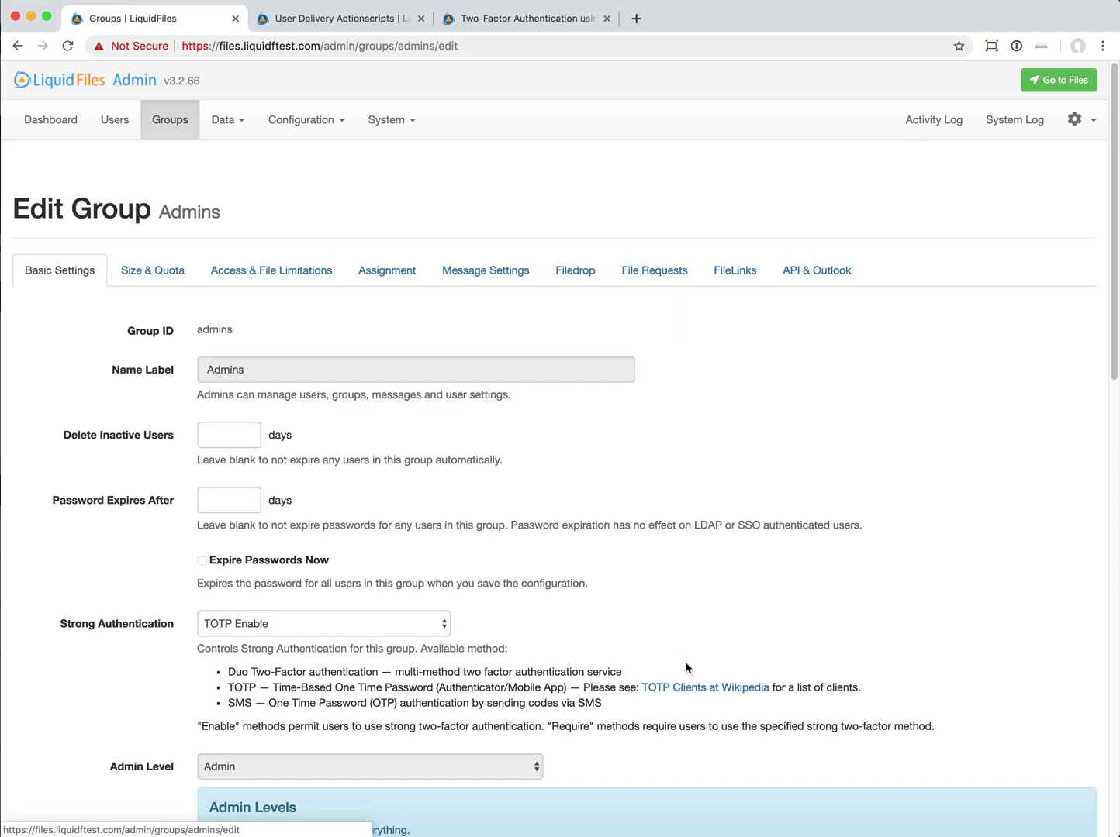
{"action": "scroll", "coordinate": [712, 560], "scroll_direction": "down", "scroll_amount": 5}
{"action": "scroll", "coordinate": [712, 560], "scroll_direction": "down", "scroll_amount": 3}
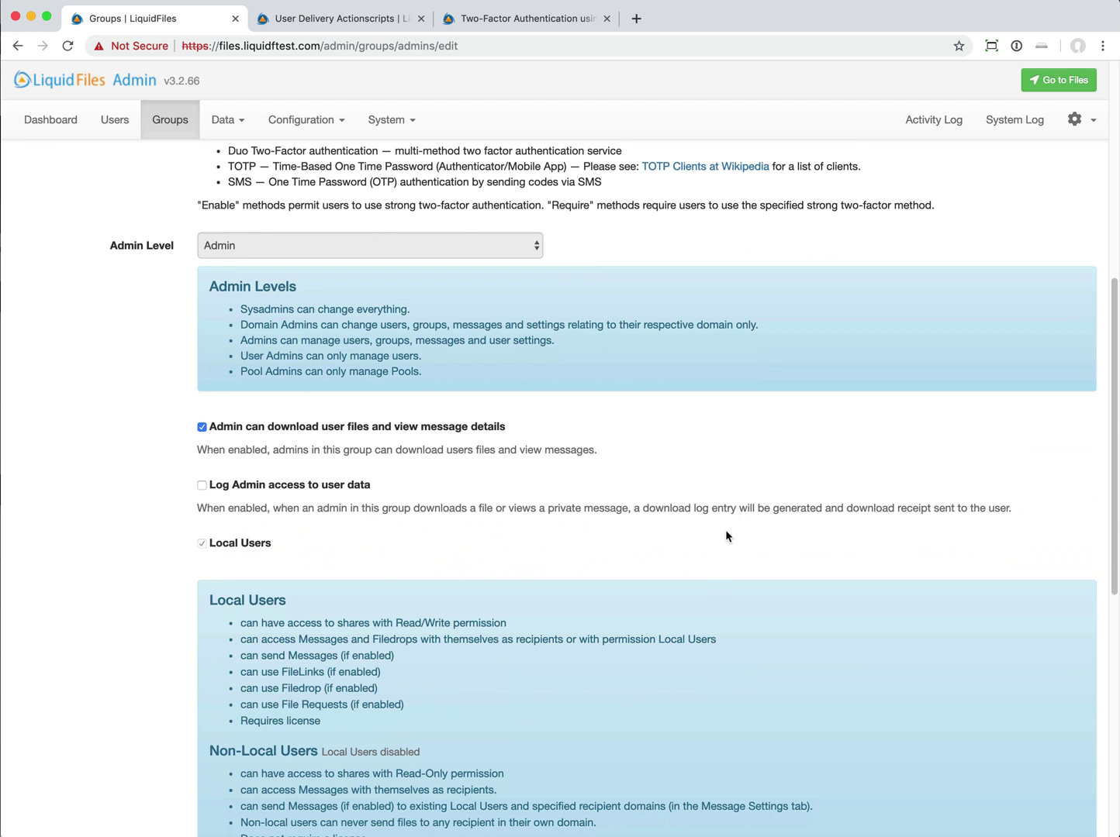
{"action": "scroll", "coordinate": [726, 534], "scroll_direction": "up", "scroll_amount": 2}
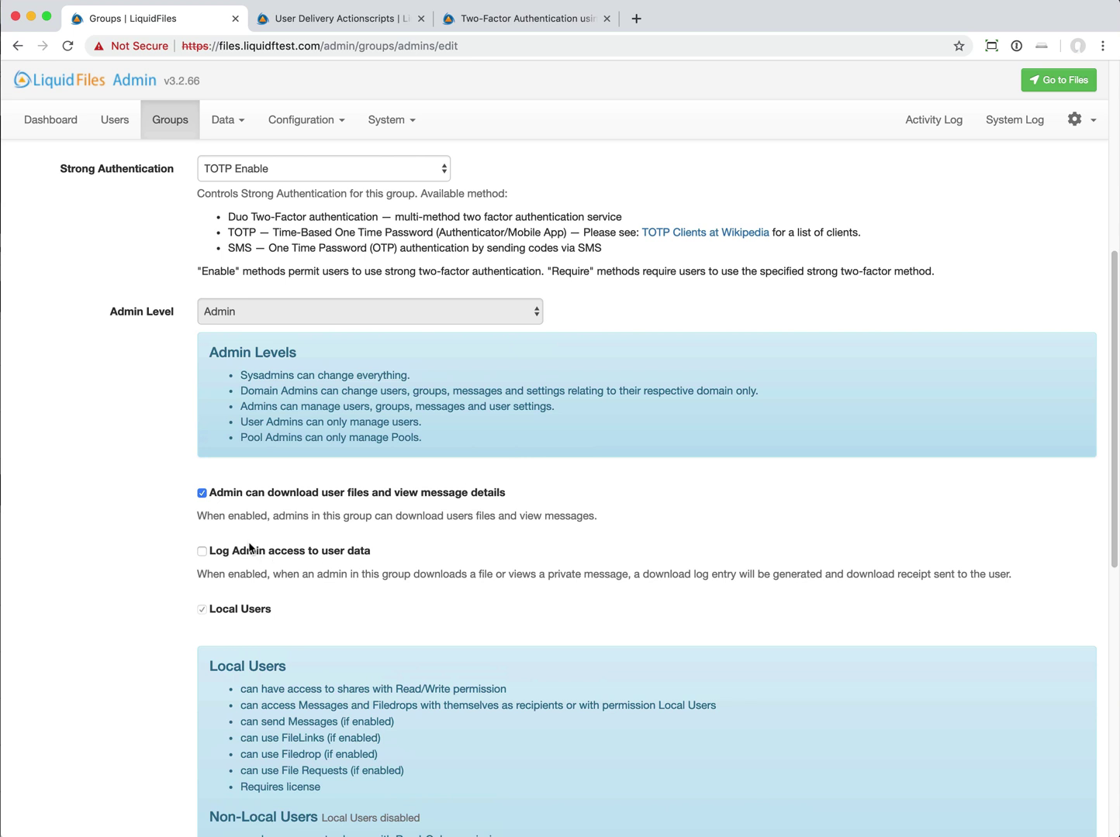
{"action": "scroll", "coordinate": [346, 555], "scroll_direction": "up", "scroll_amount": 2}
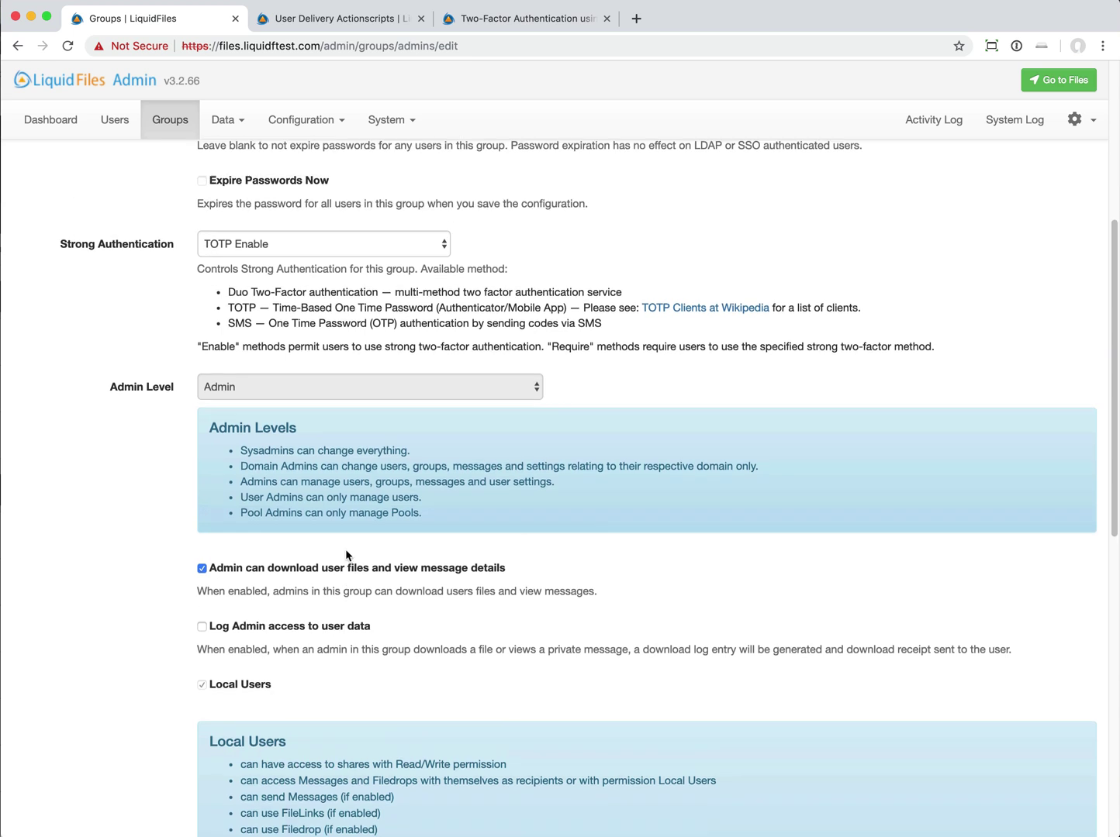
{"action": "scroll", "coordinate": [346, 553], "scroll_direction": "up", "scroll_amount": 10}
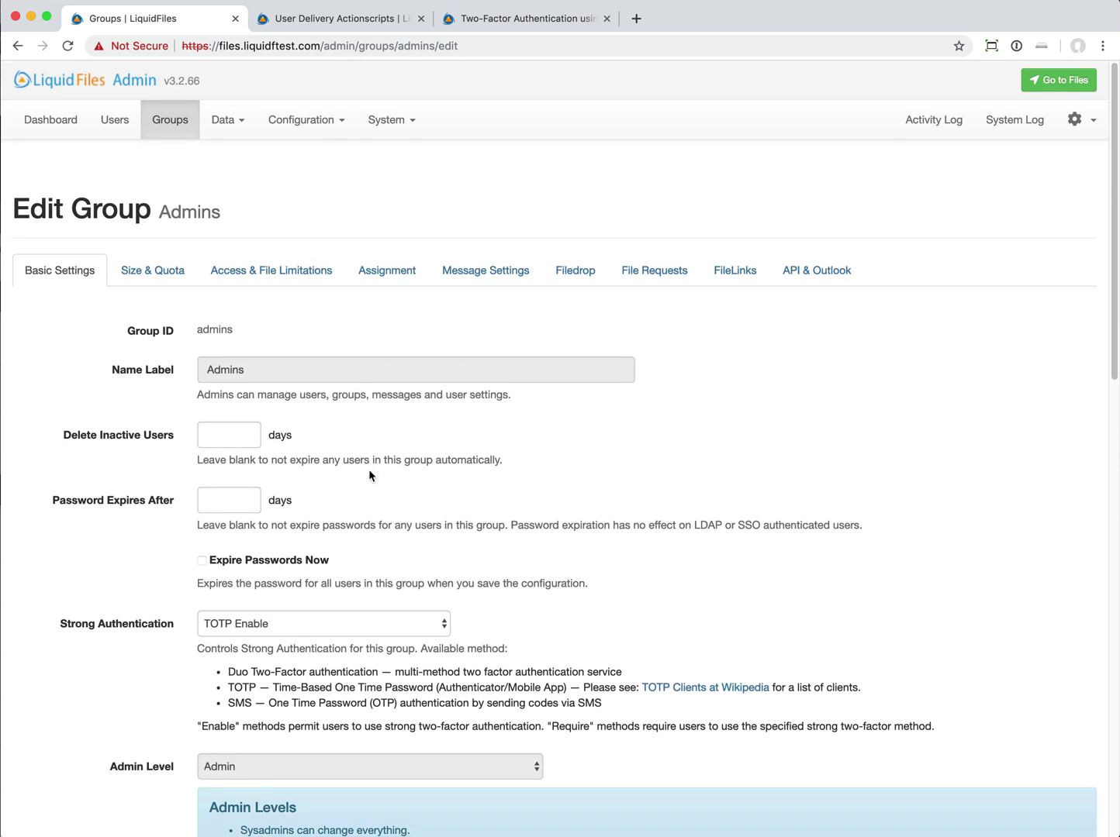
- Look at the admin Data > Messages list of all system messages, then return to Groups
{"action": "left_click", "coordinate": [168, 119]}
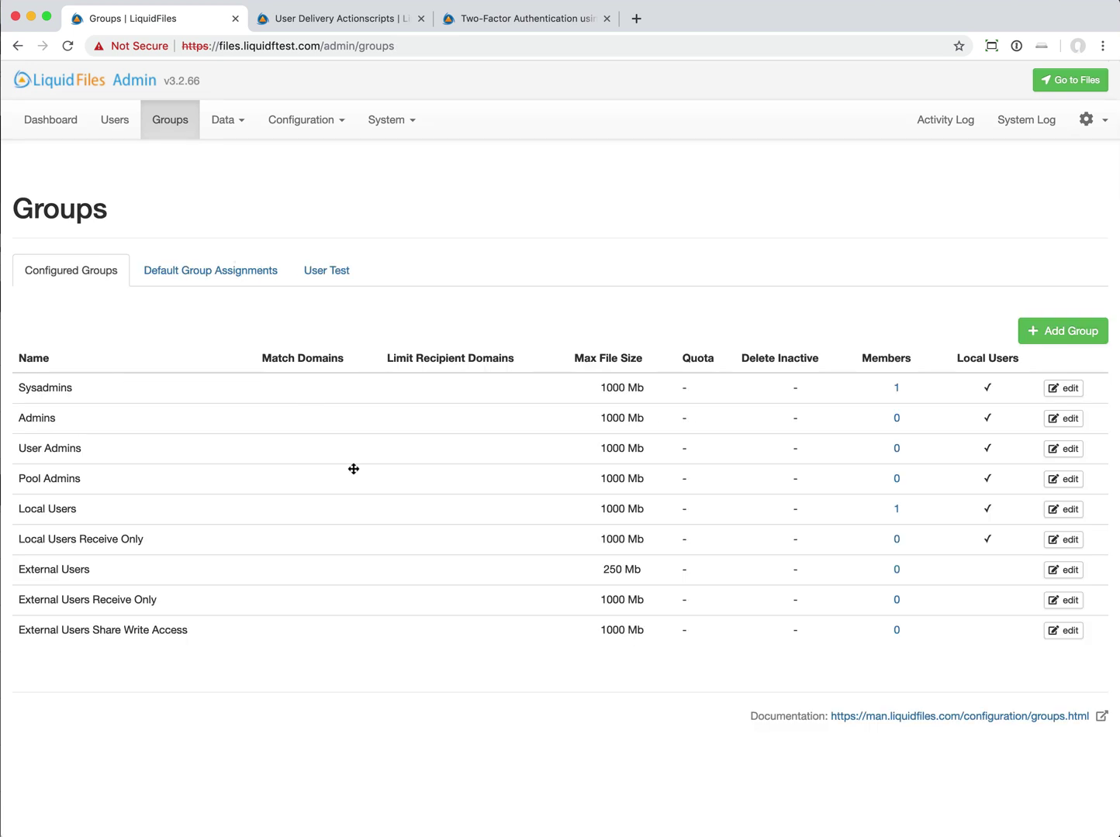
{"action": "left_click", "coordinate": [216, 124]}
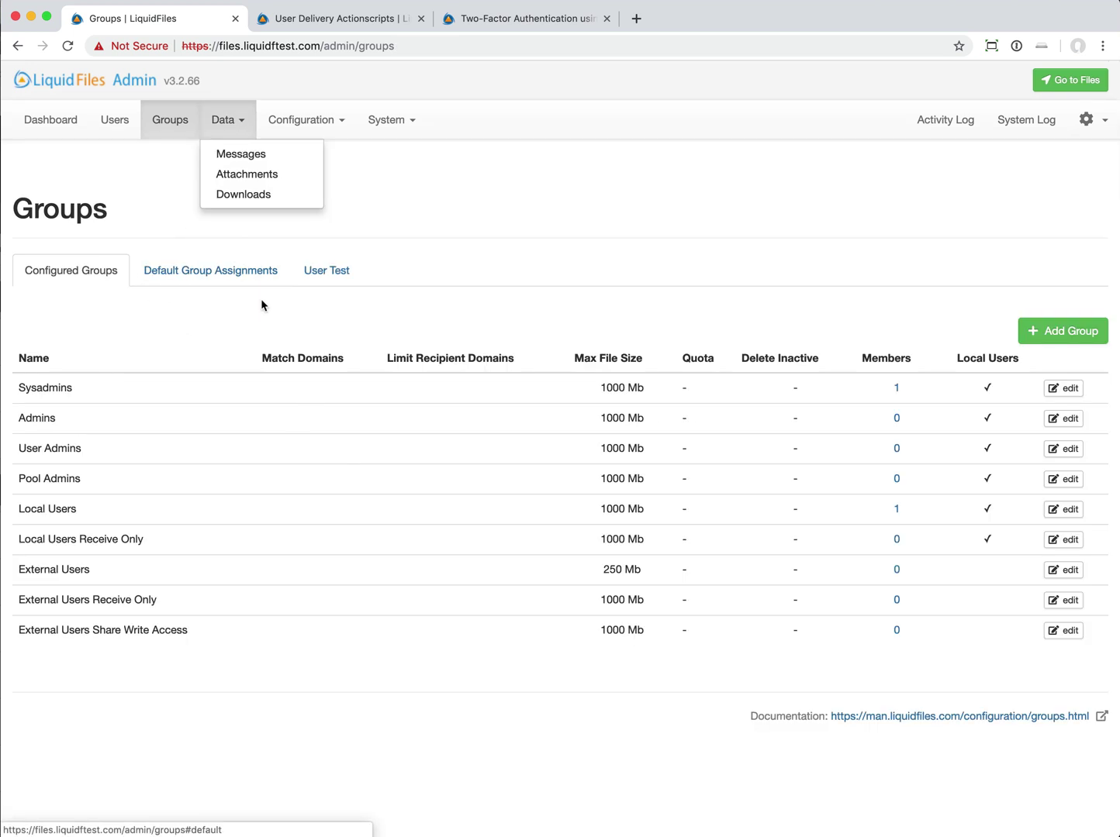
{"action": "left_click", "coordinate": [262, 158]}
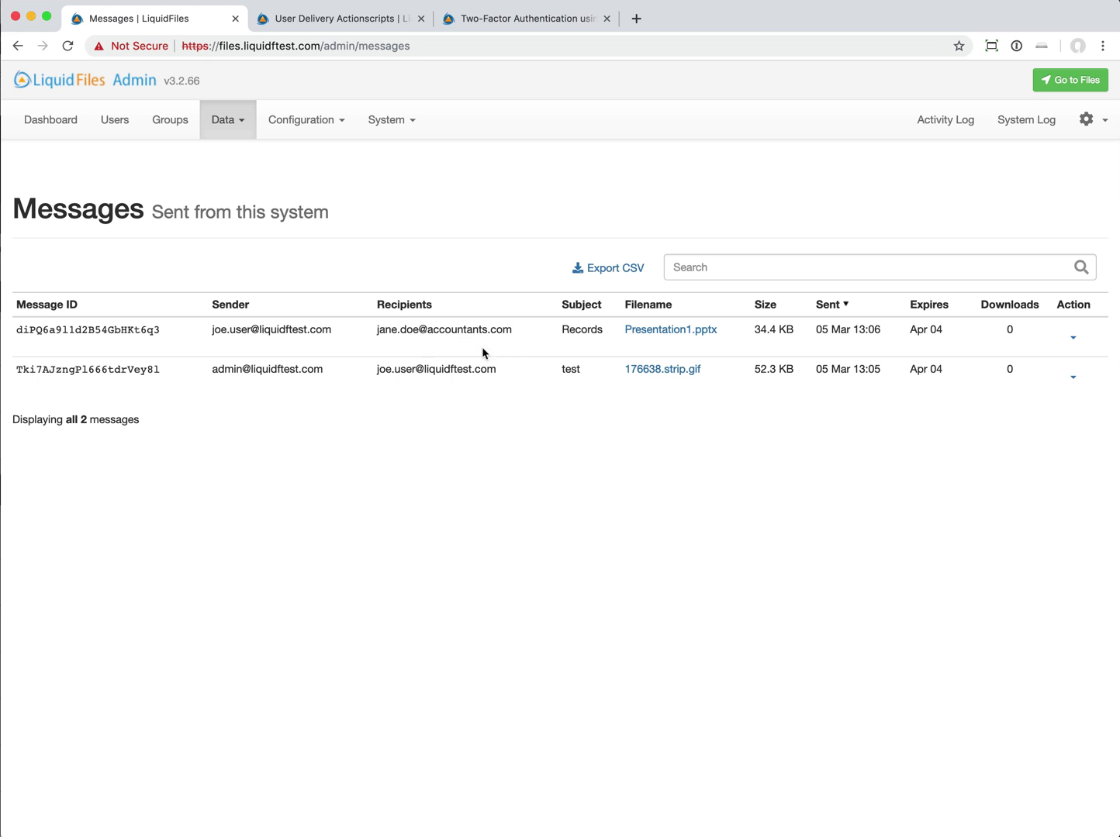
{"action": "left_click", "coordinate": [152, 122]}
- Uncheck 'Admin can download user files and view message details' for Sysadmins and save
{"action": "left_click", "coordinate": [1065, 389]}
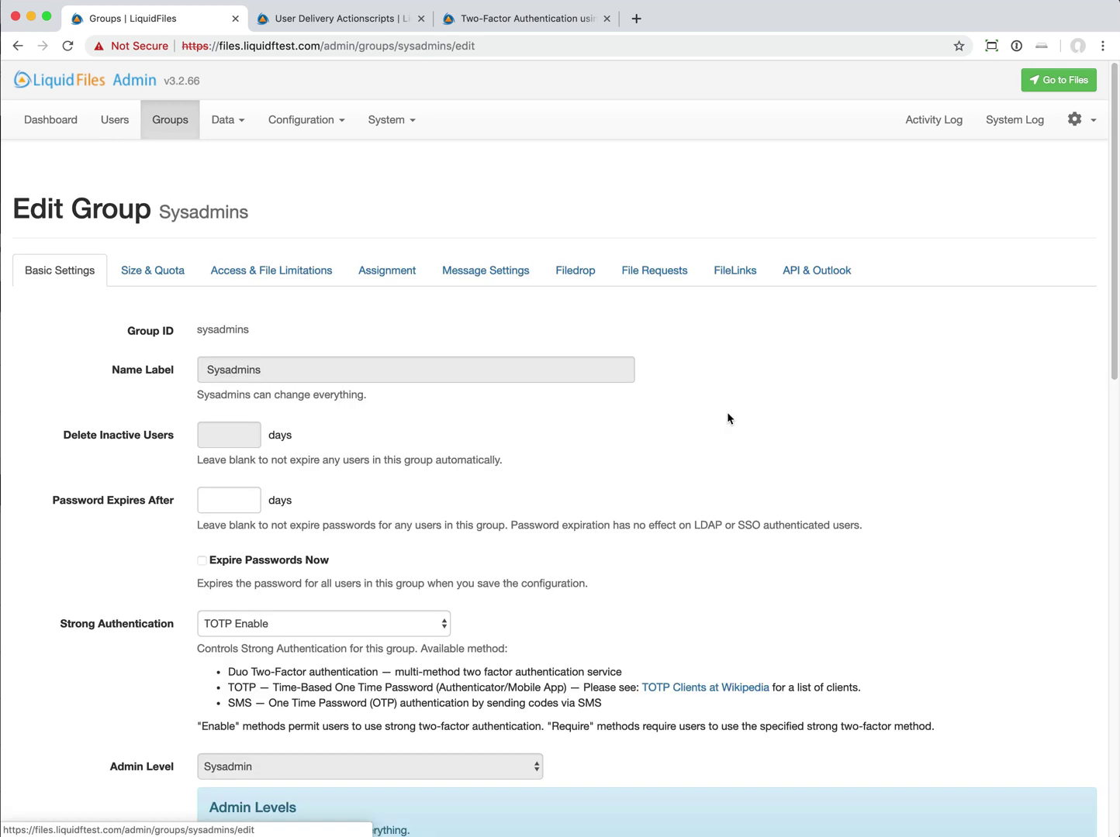
{"action": "scroll", "coordinate": [402, 364], "scroll_direction": "down", "scroll_amount": 7}
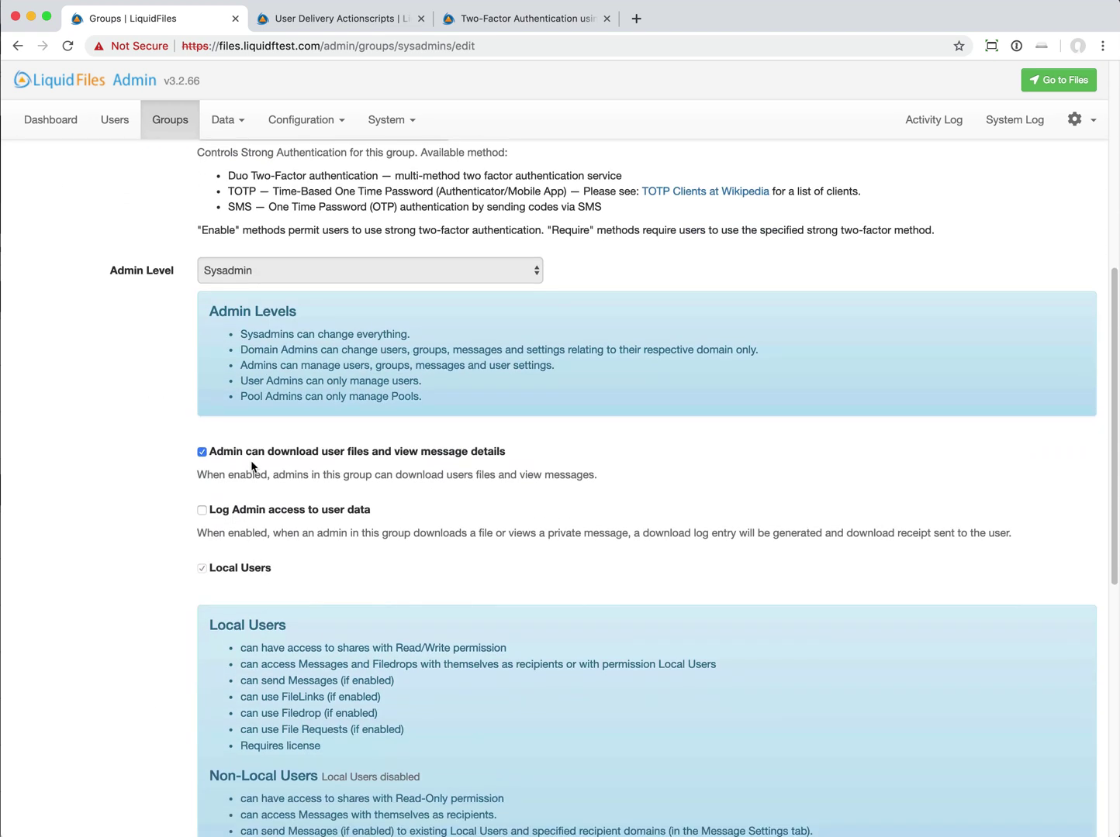
{"action": "left_click", "coordinate": [252, 454]}
{"action": "scroll", "coordinate": [133, 484], "scroll_direction": "down", "scroll_amount": 8}
{"action": "left_click", "coordinate": [288, 794]}
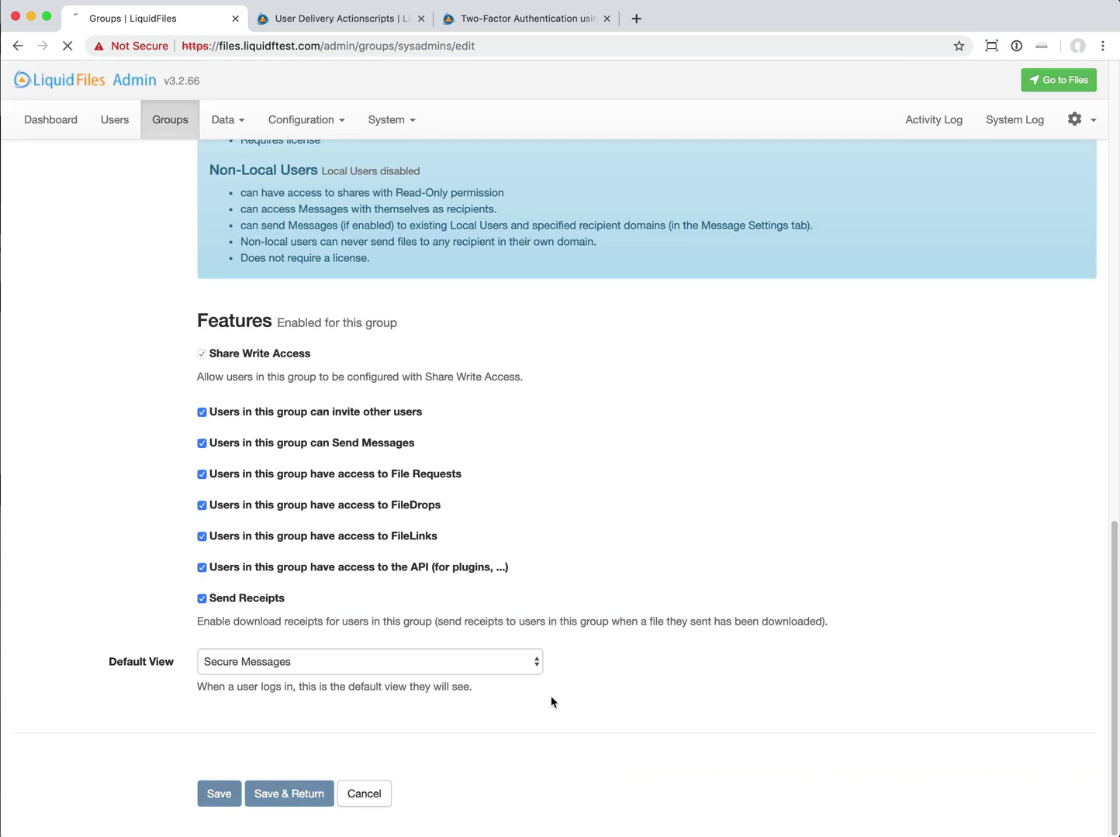
{"action": "scroll", "coordinate": [629, 531], "scroll_direction": "up", "scroll_amount": 2}
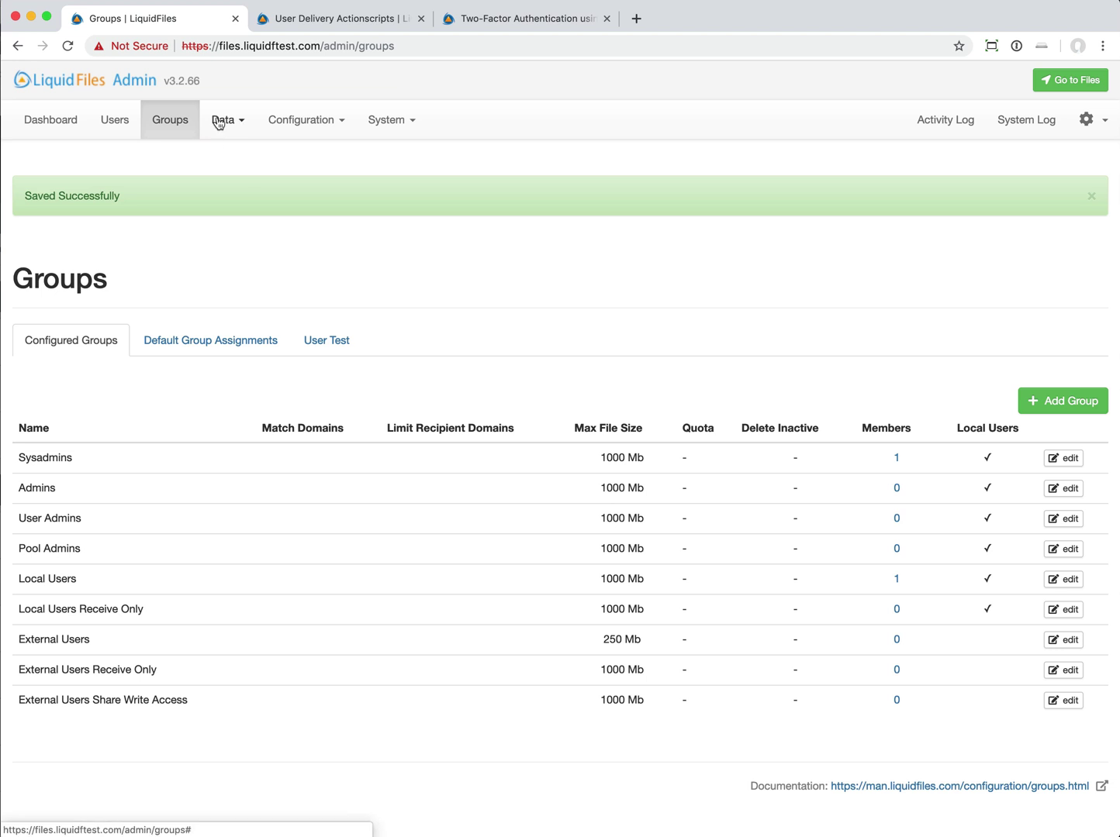
- Open Data > Messages and inspect the first message's Action dropdown several times
{"action": "left_click", "coordinate": [221, 118]}
{"action": "left_click", "coordinate": [245, 152]}
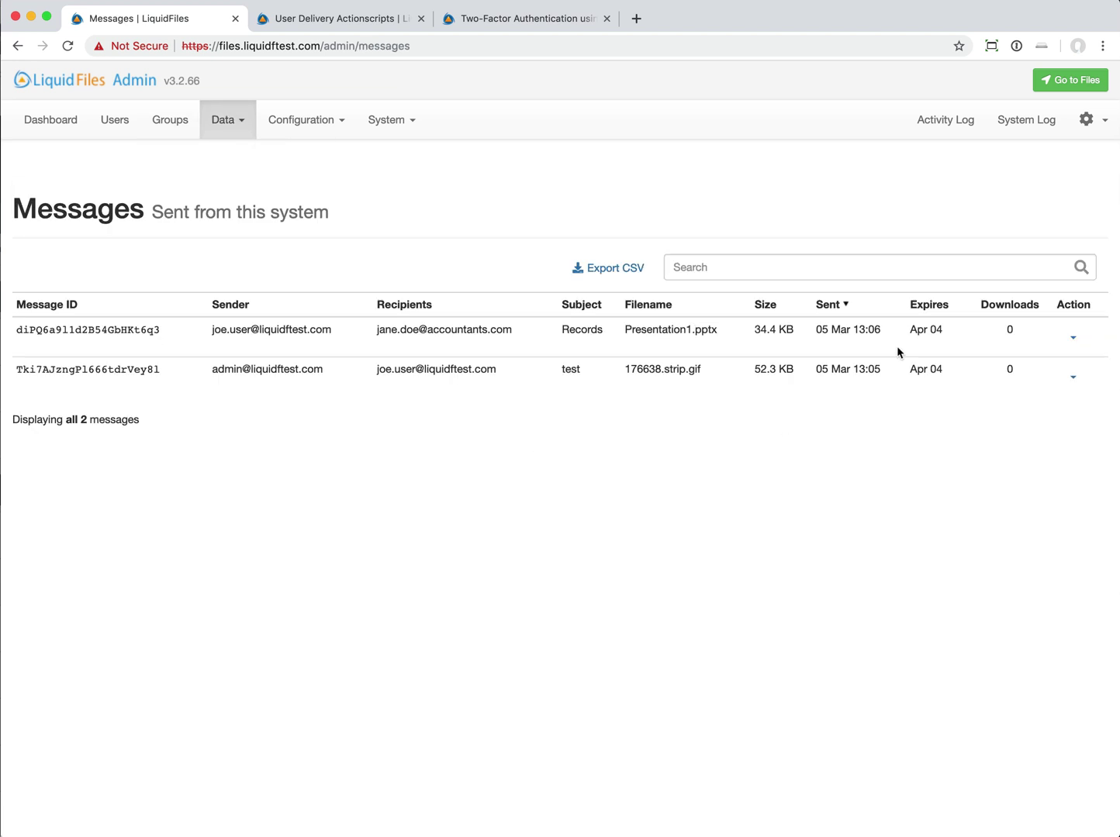
{"action": "left_click", "coordinate": [1073, 338]}
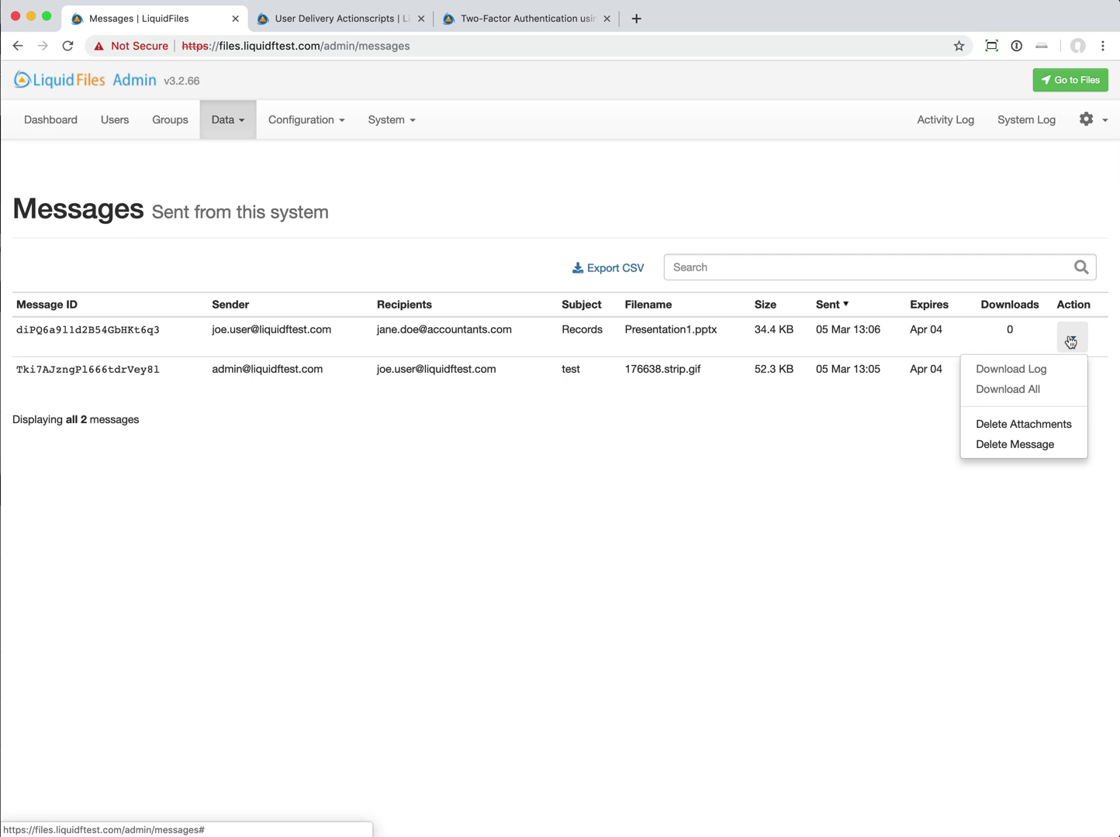
{"action": "left_click", "coordinate": [671, 337]}
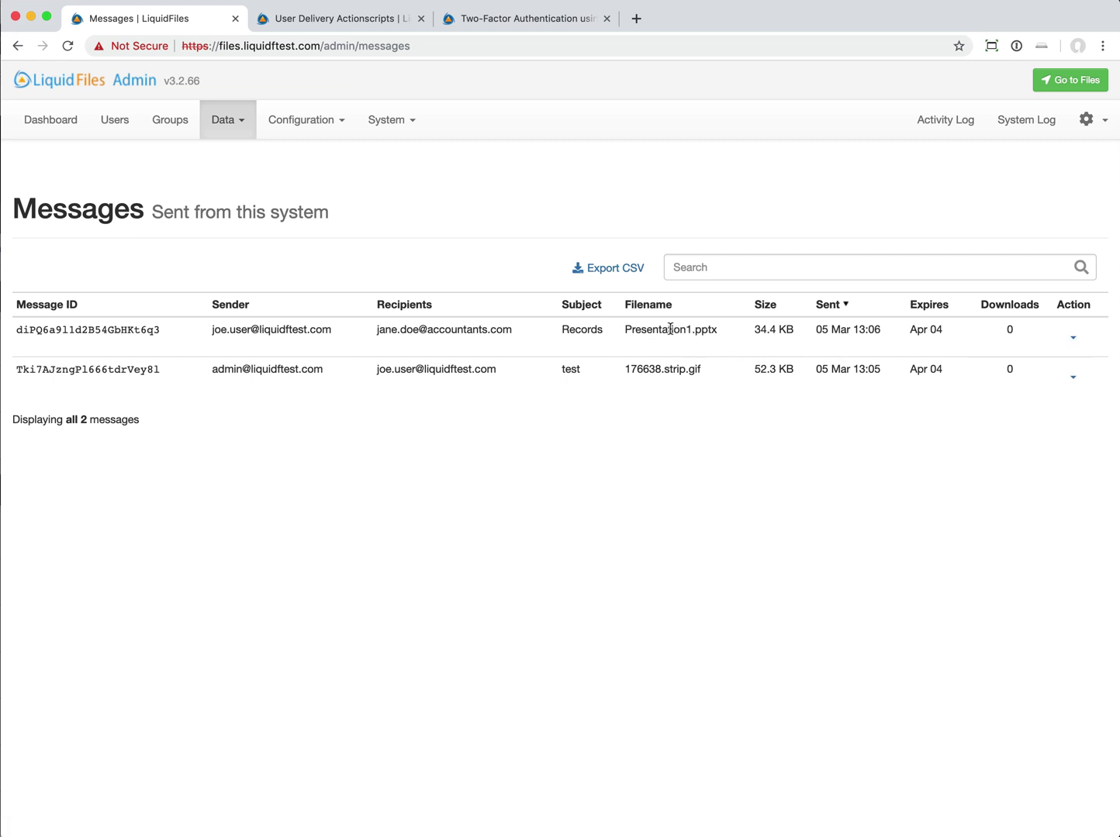
{"action": "left_click", "coordinate": [1073, 338]}
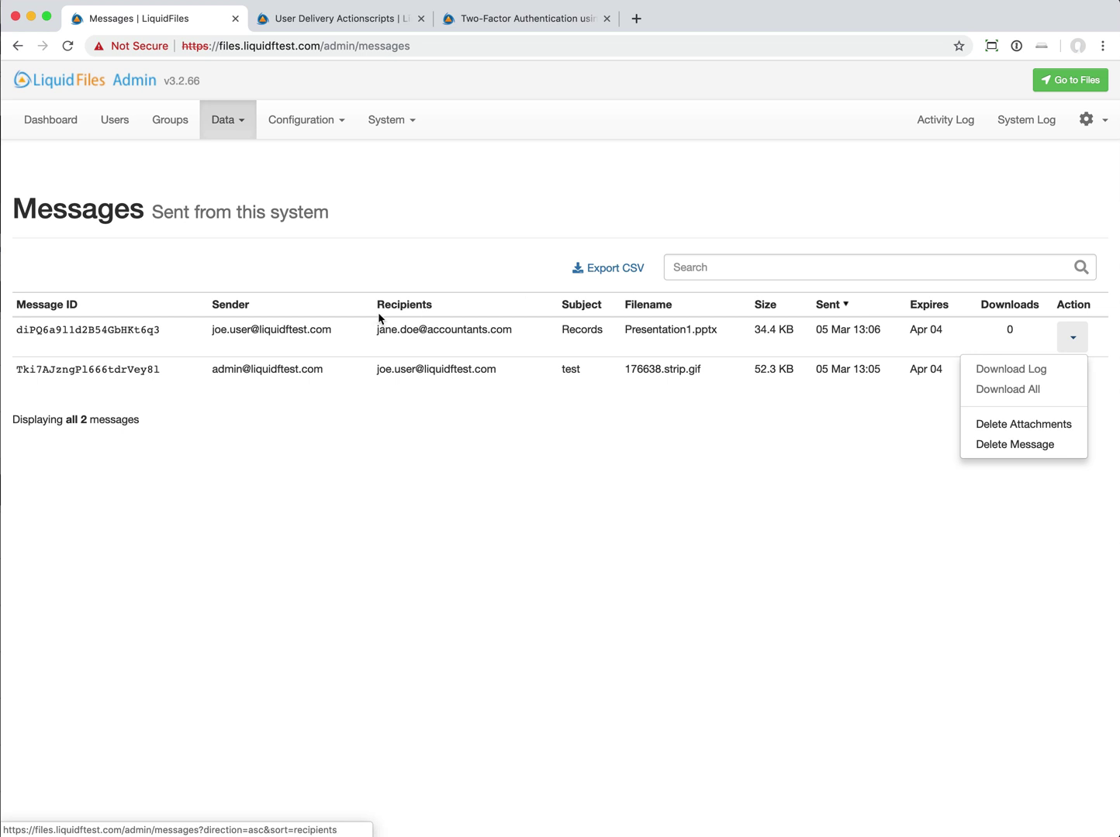
{"action": "left_click", "coordinate": [474, 335]}
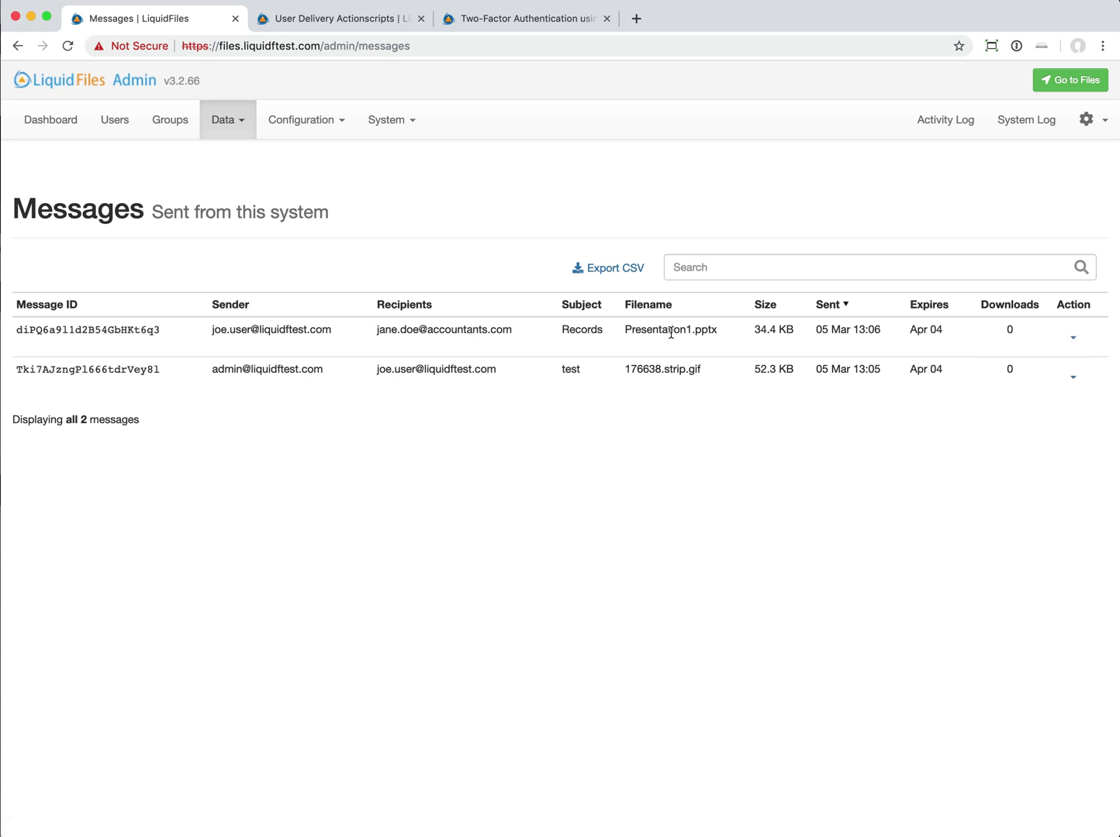
{"action": "left_click", "coordinate": [1073, 337]}
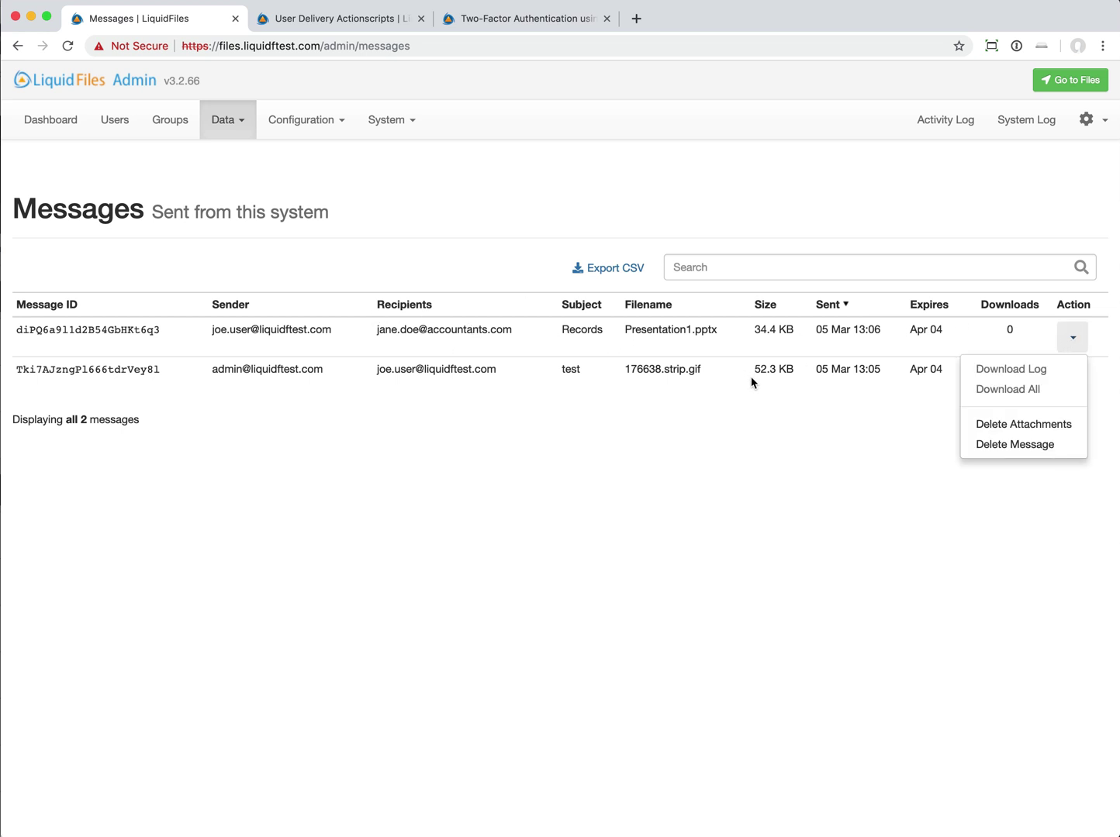
{"action": "left_click", "coordinate": [805, 366]}
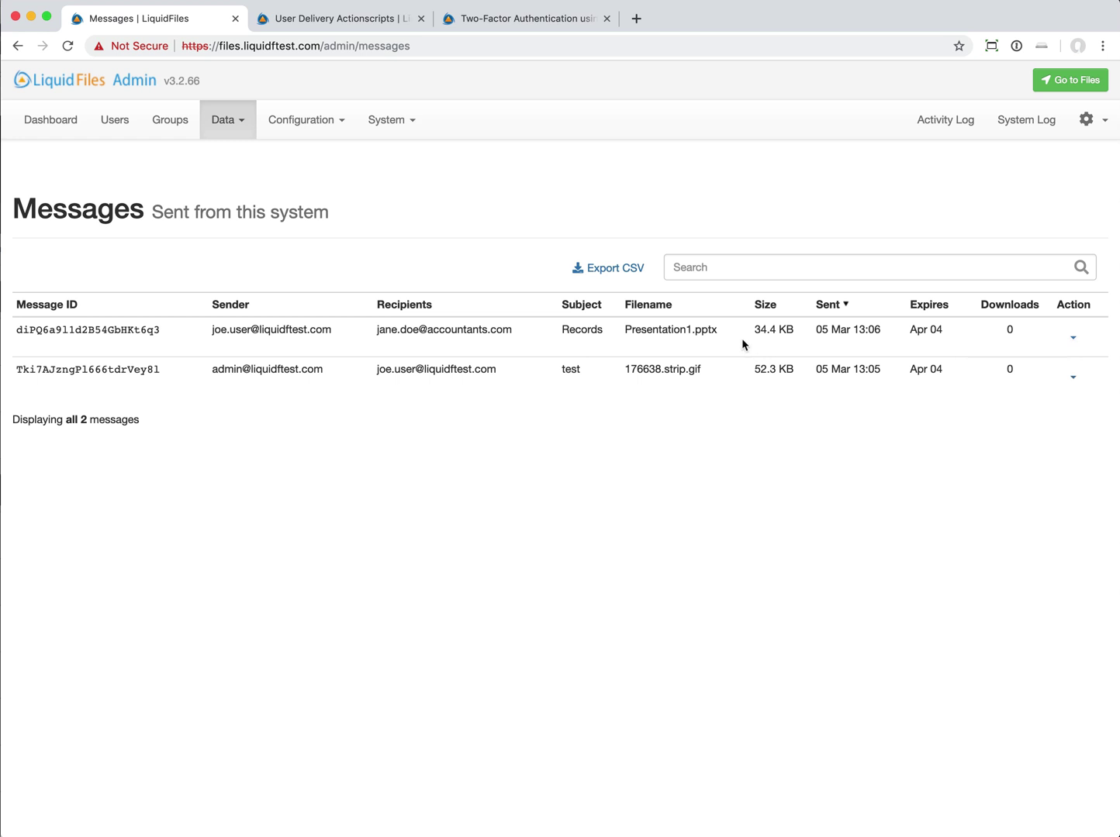
- Return to the Groups list showing all nine configured groups
{"action": "left_click", "coordinate": [170, 120]}
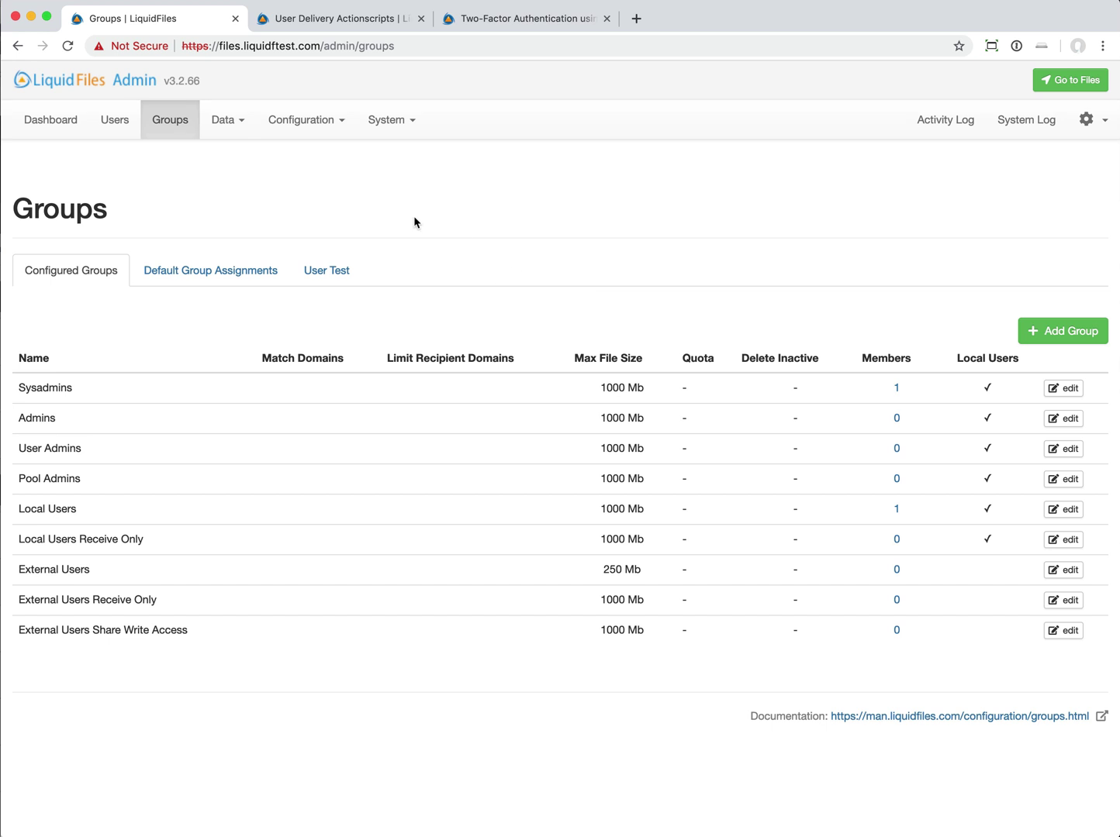
- Open Configuration > Settings and scroll down to the 'Delete attachments after' option
{"action": "left_click", "coordinate": [307, 120]}
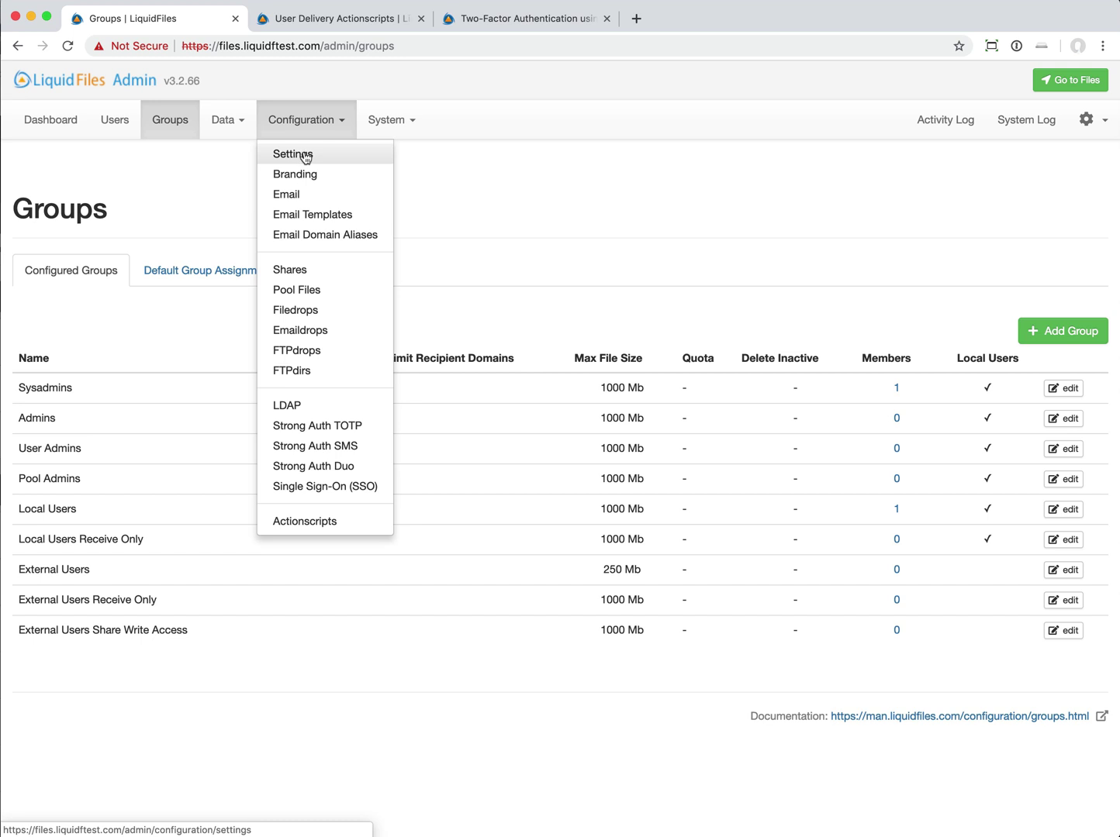
{"action": "left_click", "coordinate": [305, 157]}
{"action": "scroll", "coordinate": [549, 465], "scroll_direction": "down", "scroll_amount": 3}
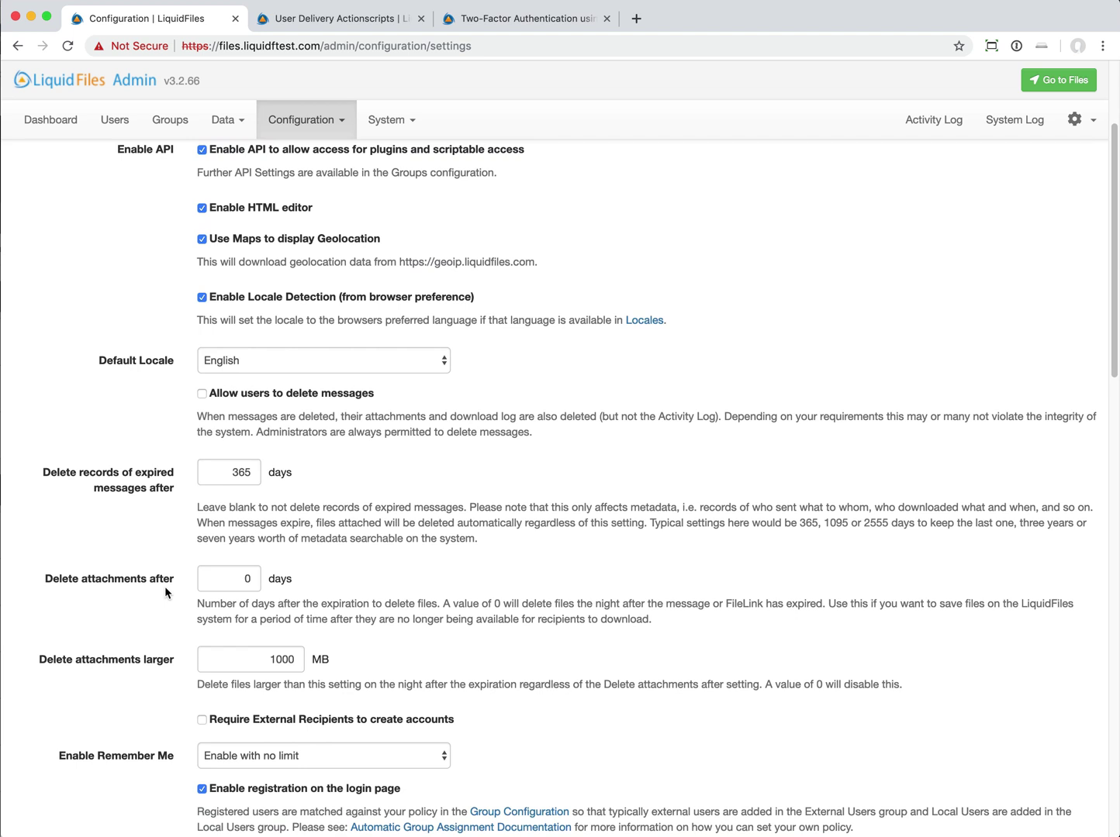
{"action": "scroll", "coordinate": [164, 586], "scroll_direction": "down", "scroll_amount": 1}
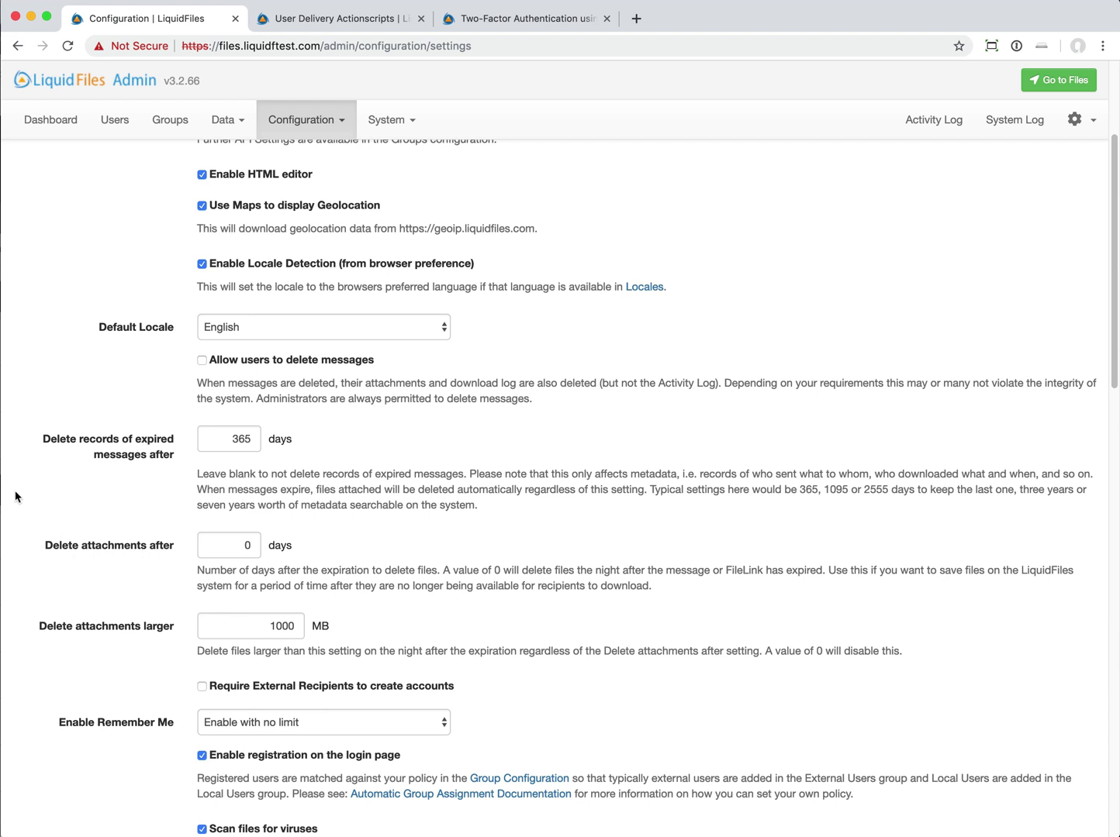
- Change 'Delete attachments after' from 0 to 90 days
{"action": "left_click", "coordinate": [224, 543]}
{"action": "left_click_drag", "start_coordinate": [229, 552], "coordinate": [293, 548]}
{"action": "type", "text": "90"}
{"action": "left_click", "coordinate": [355, 515]}
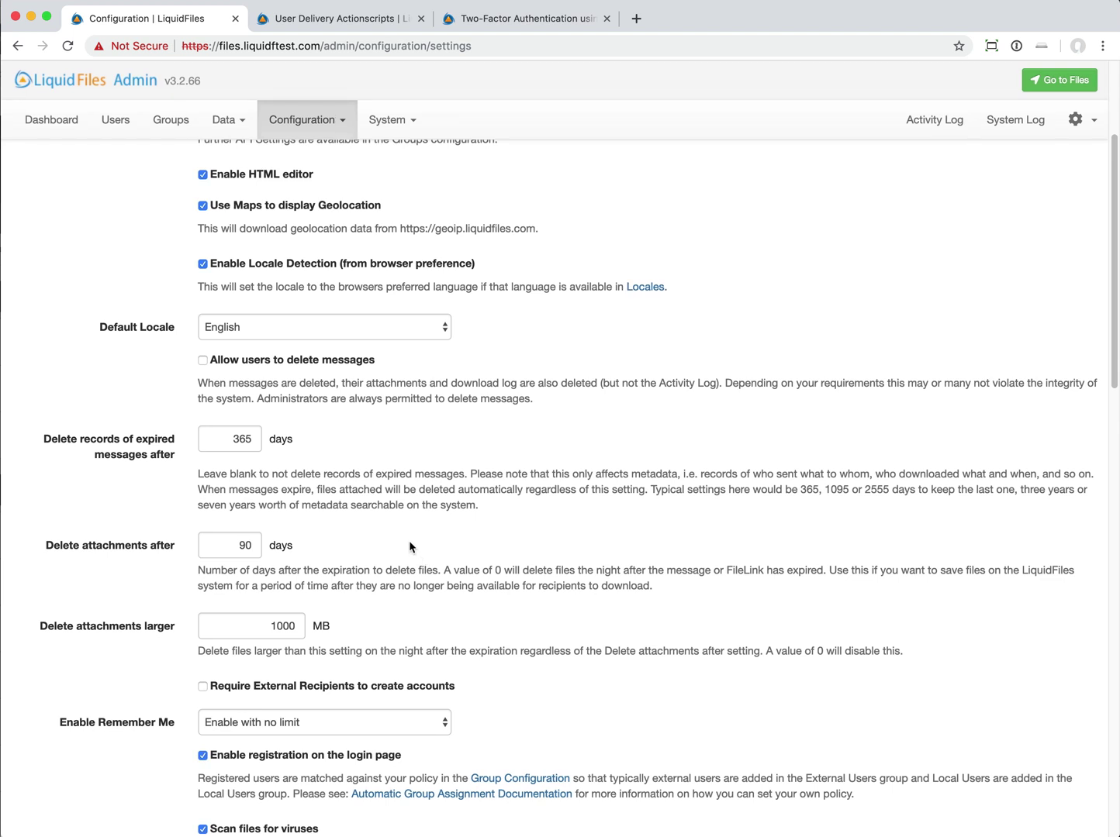
{"action": "scroll", "coordinate": [402, 545], "scroll_direction": "down", "scroll_amount": 1}
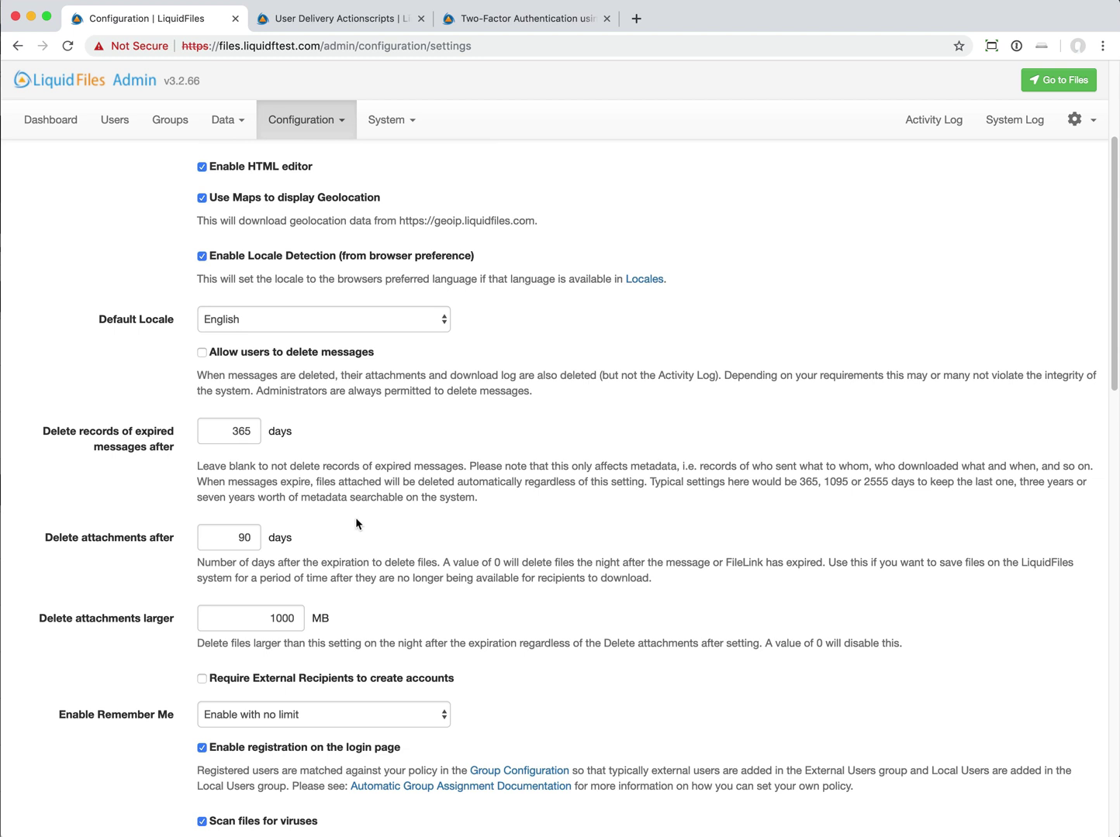
{"action": "scroll", "coordinate": [348, 525], "scroll_direction": "down", "scroll_amount": 1}
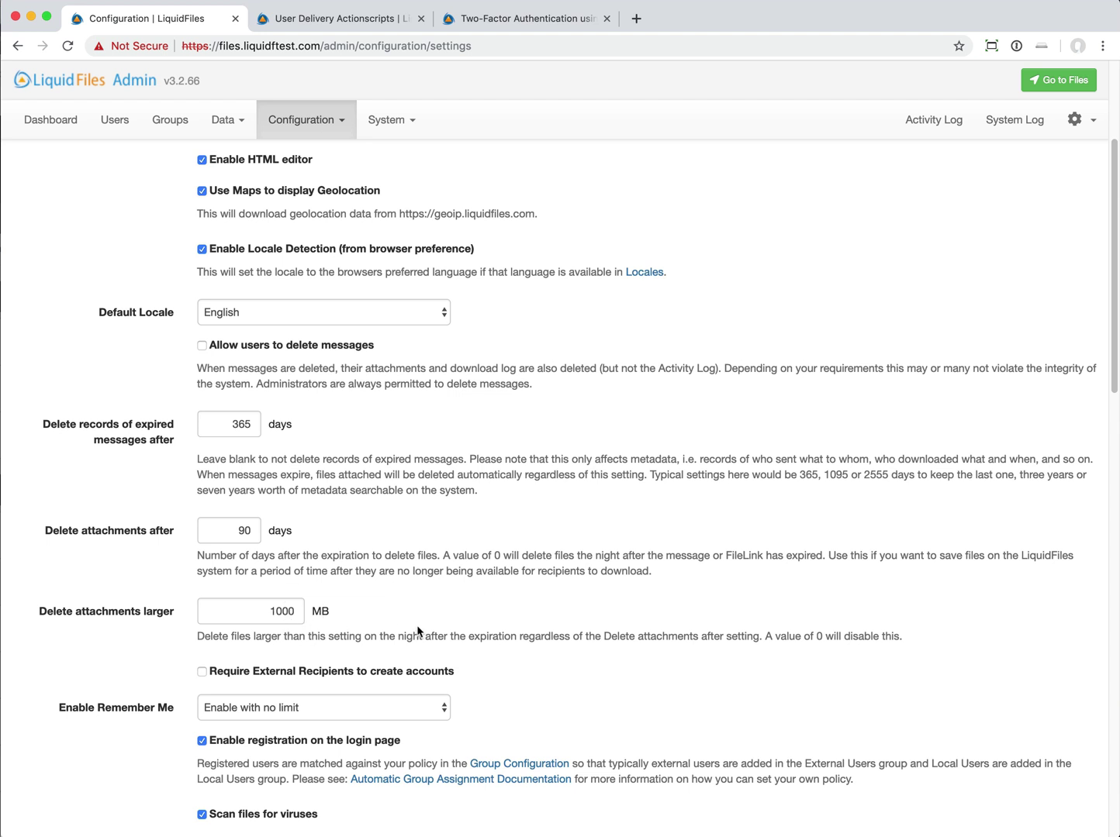
{"action": "scroll", "coordinate": [251, 428], "scroll_direction": "up", "scroll_amount": 1}
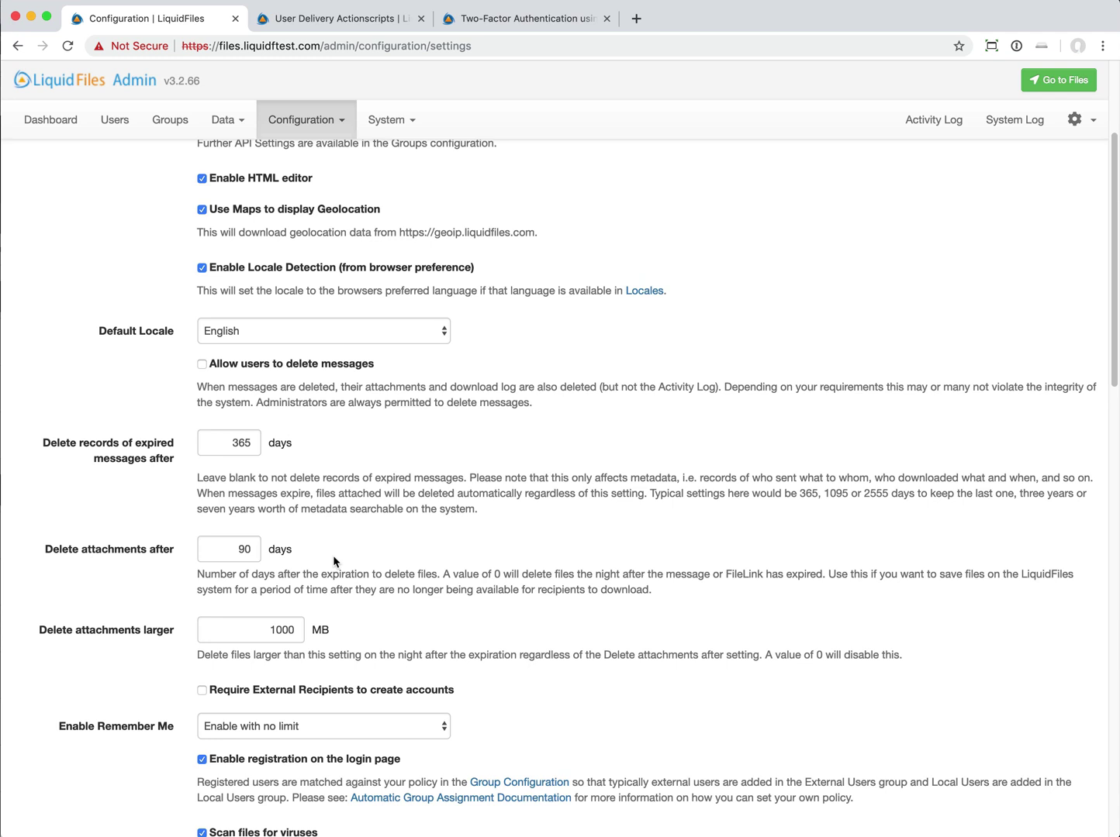
{"action": "scroll", "coordinate": [335, 556], "scroll_direction": "down", "scroll_amount": 10}
{"action": "scroll", "coordinate": [338, 556], "scroll_direction": "up", "scroll_amount": 14}
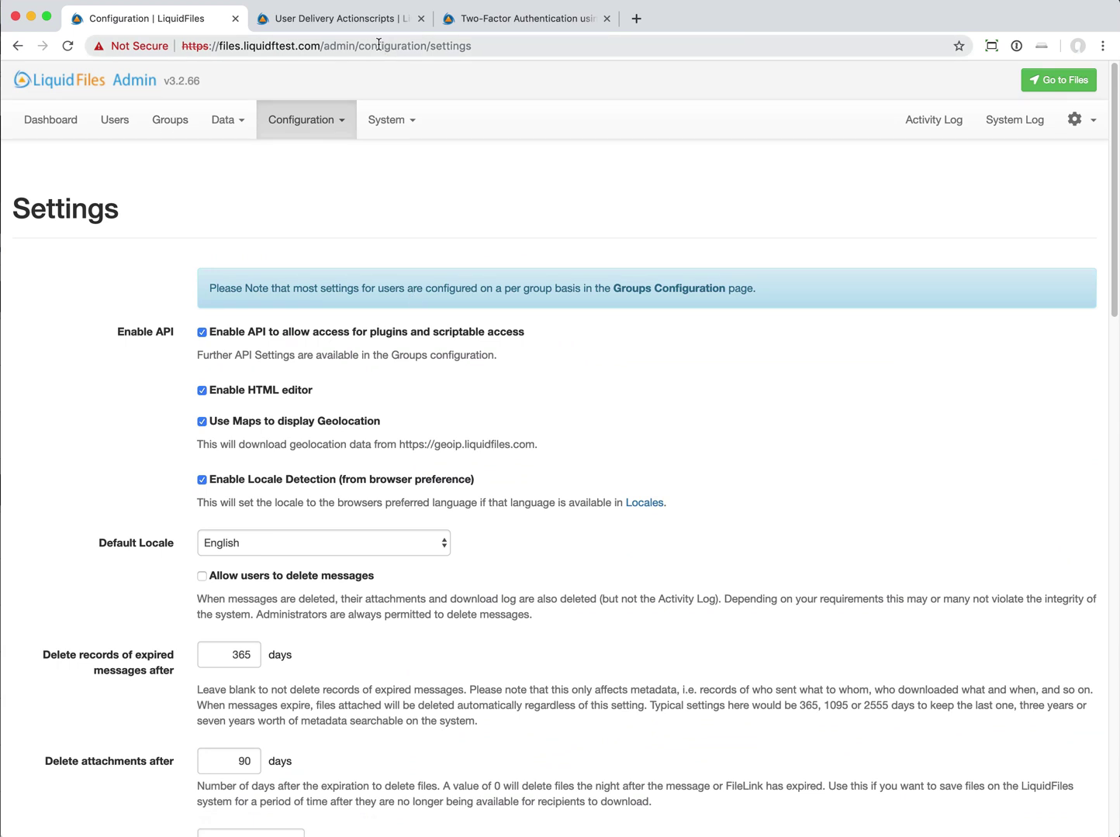
- Open Release Notes v3.3.x from the documentation home and scroll to the changes from 3.2
{"action": "left_click", "coordinate": [355, 16]}
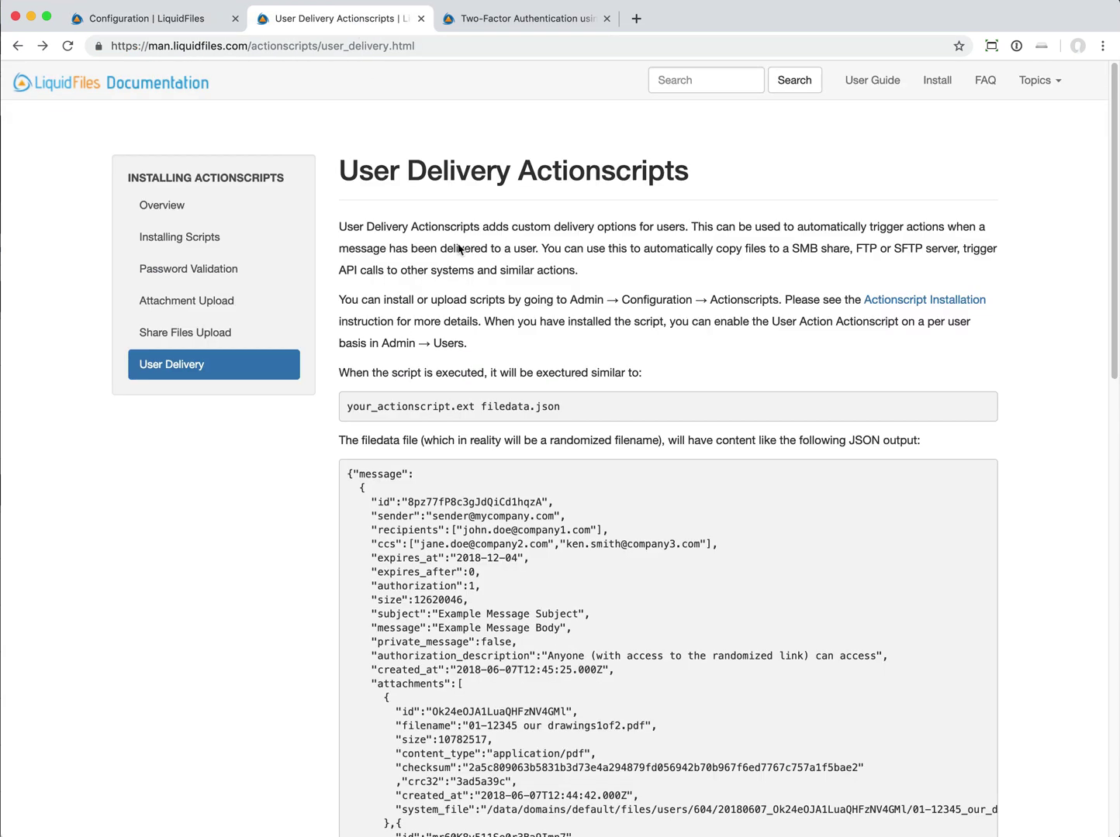
{"action": "left_click", "coordinate": [172, 83]}
{"action": "scroll", "coordinate": [717, 525], "scroll_direction": "down", "scroll_amount": 2}
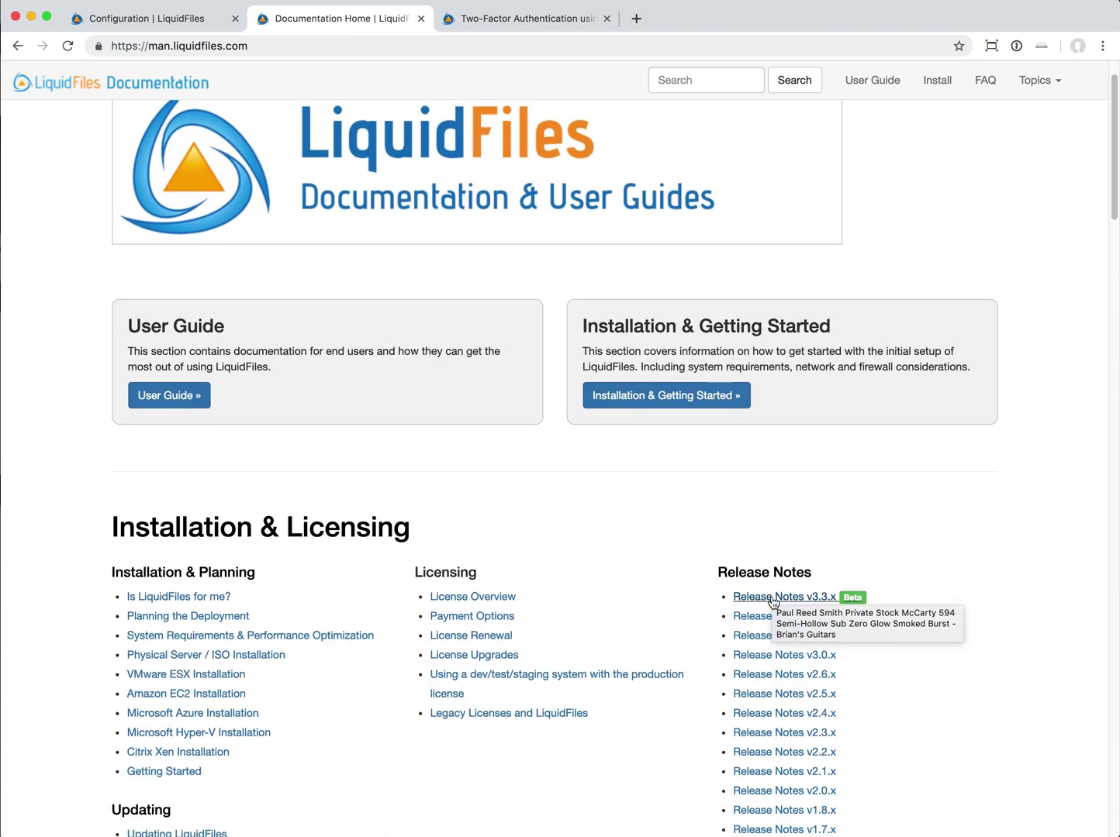
{"action": "left_click", "coordinate": [741, 597]}
{"action": "scroll", "coordinate": [784, 587], "scroll_direction": "down", "scroll_amount": 8}
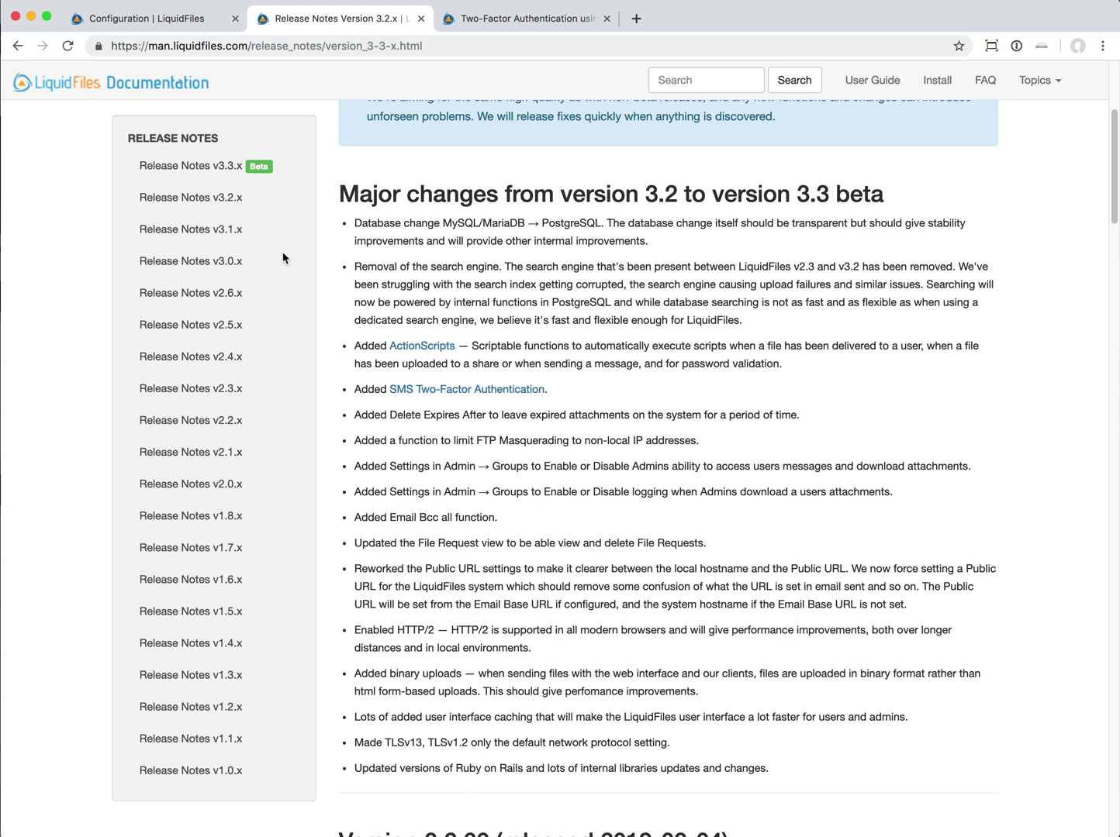
- Open Configuration > Email and put the cursor in the empty Bcc All field
{"action": "left_click", "coordinate": [187, 25]}
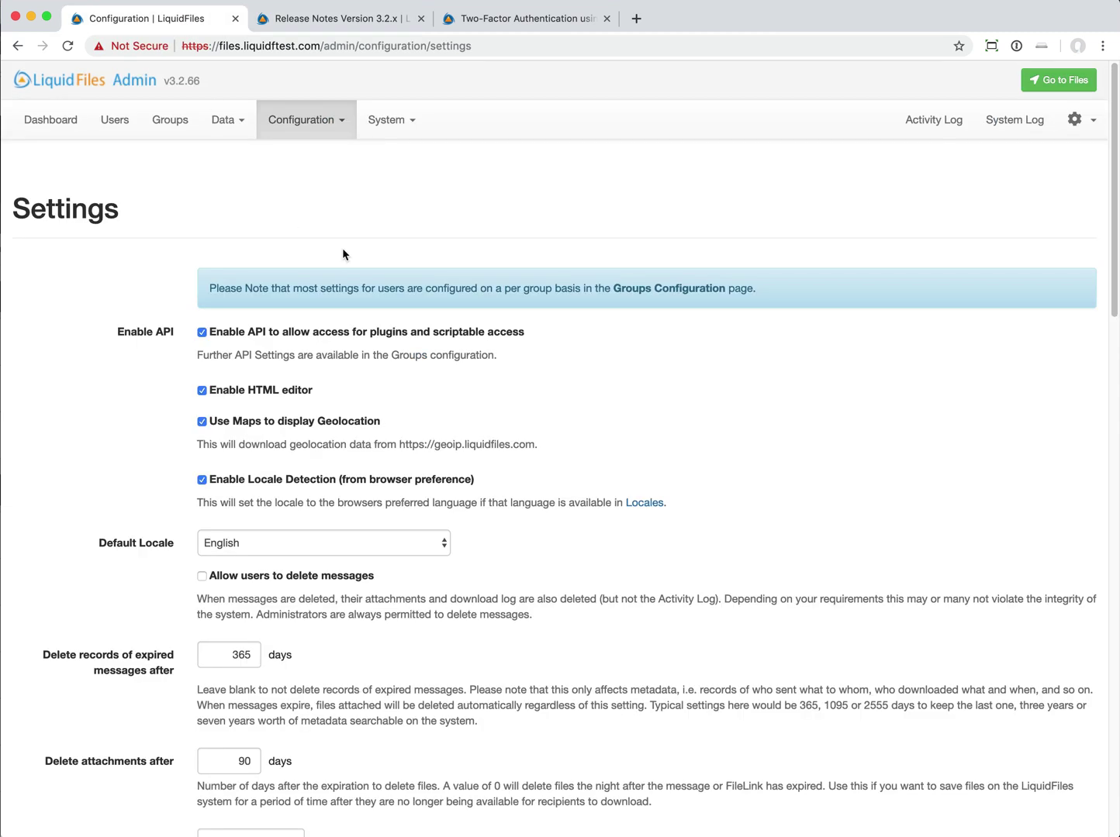
{"action": "left_click", "coordinate": [297, 122]}
{"action": "left_click", "coordinate": [317, 196]}
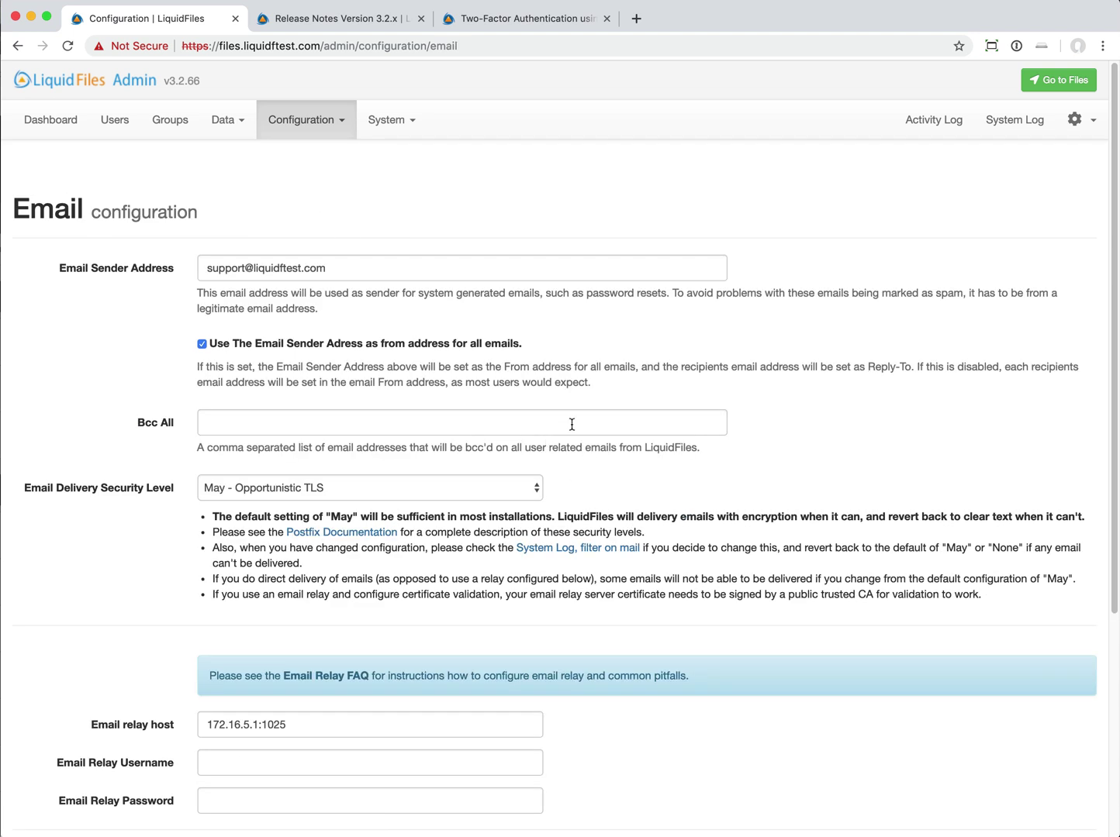
{"action": "left_click", "coordinate": [572, 424]}
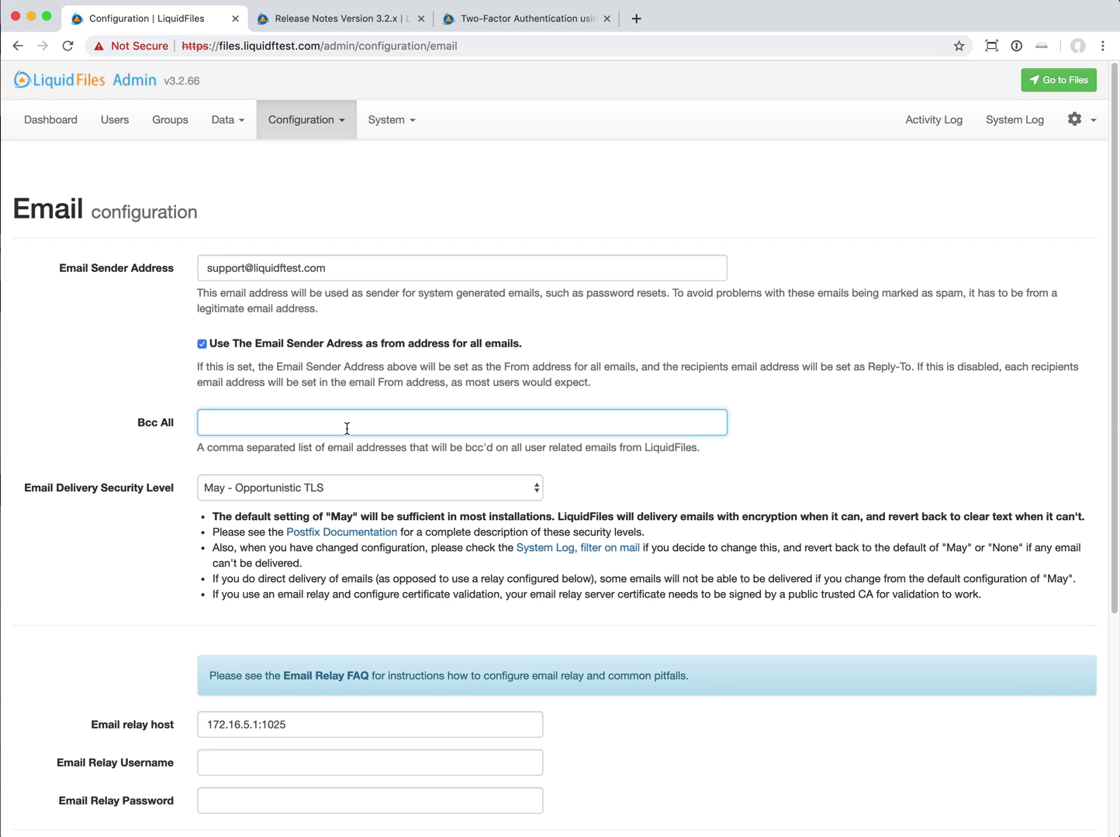
{"action": "scroll", "coordinate": [347, 428], "scroll_direction": "down", "scroll_amount": 1}
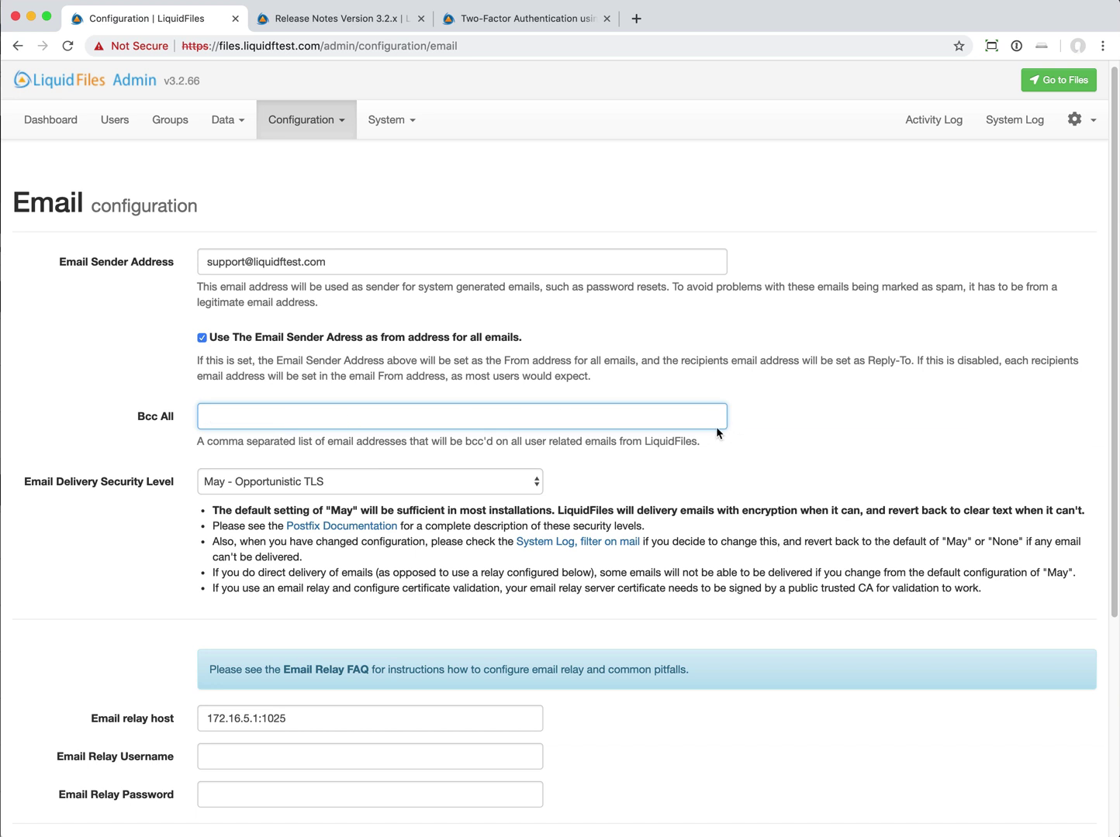
- Return to the v3.3 release notes and scroll to the added Email Bcc all entry
{"action": "left_click", "coordinate": [337, 18]}
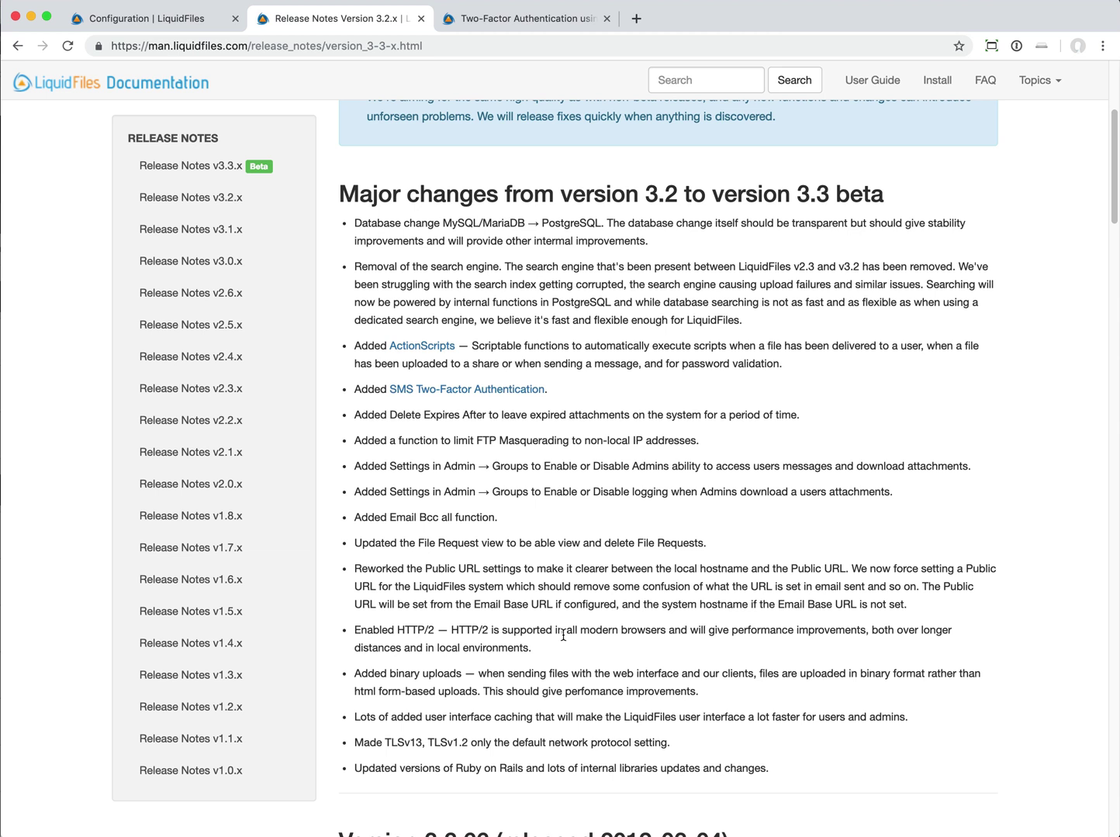
{"action": "scroll", "coordinate": [563, 635], "scroll_direction": "down", "scroll_amount": 1}
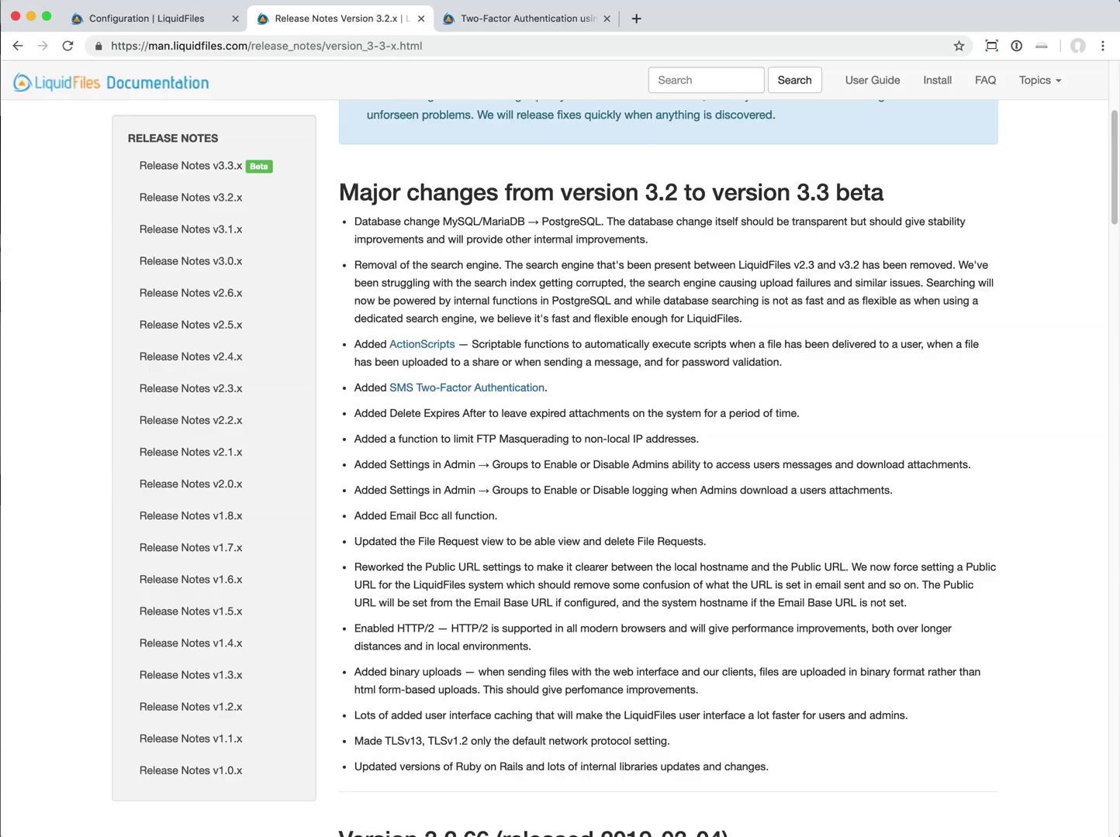